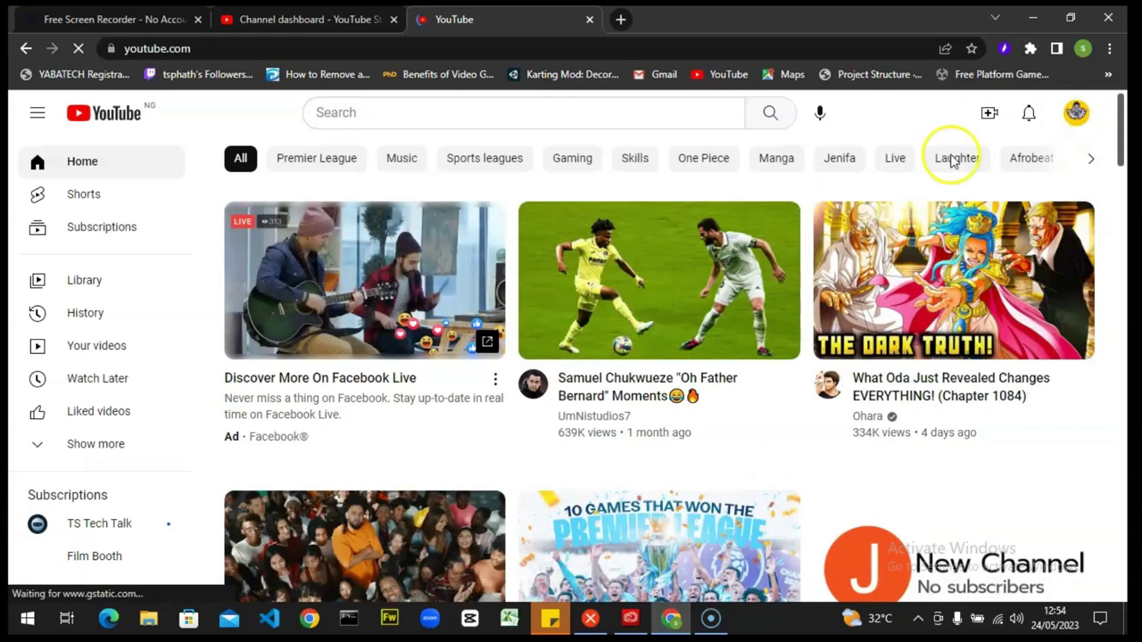
Go to Your channel from the account menu and highlight its channel-ID address.
click(1077, 114)
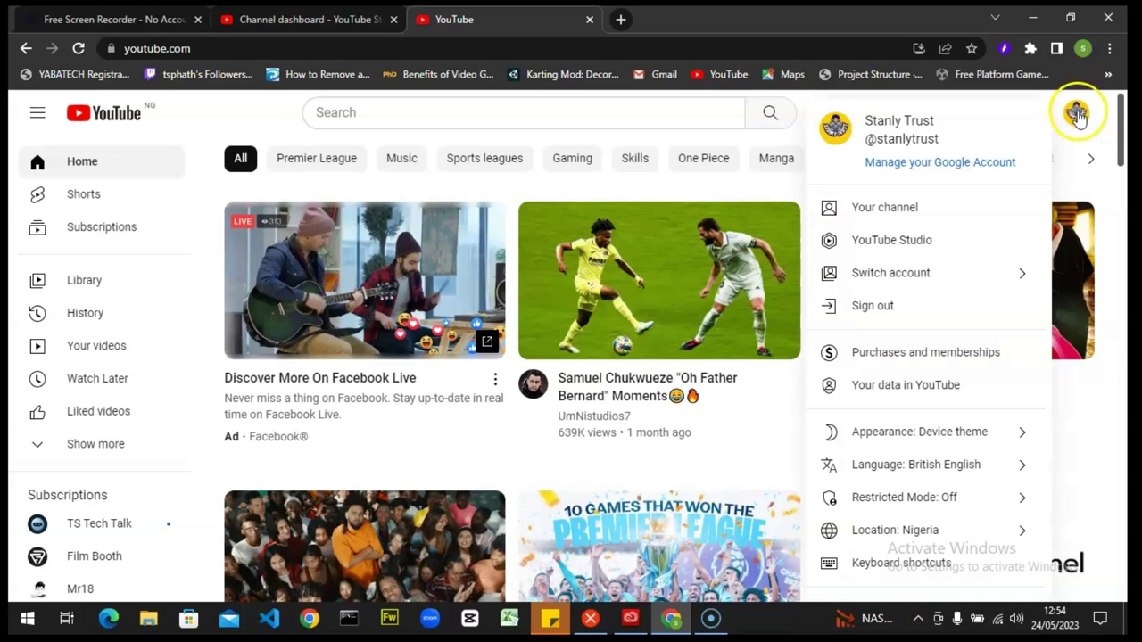
click(882, 209)
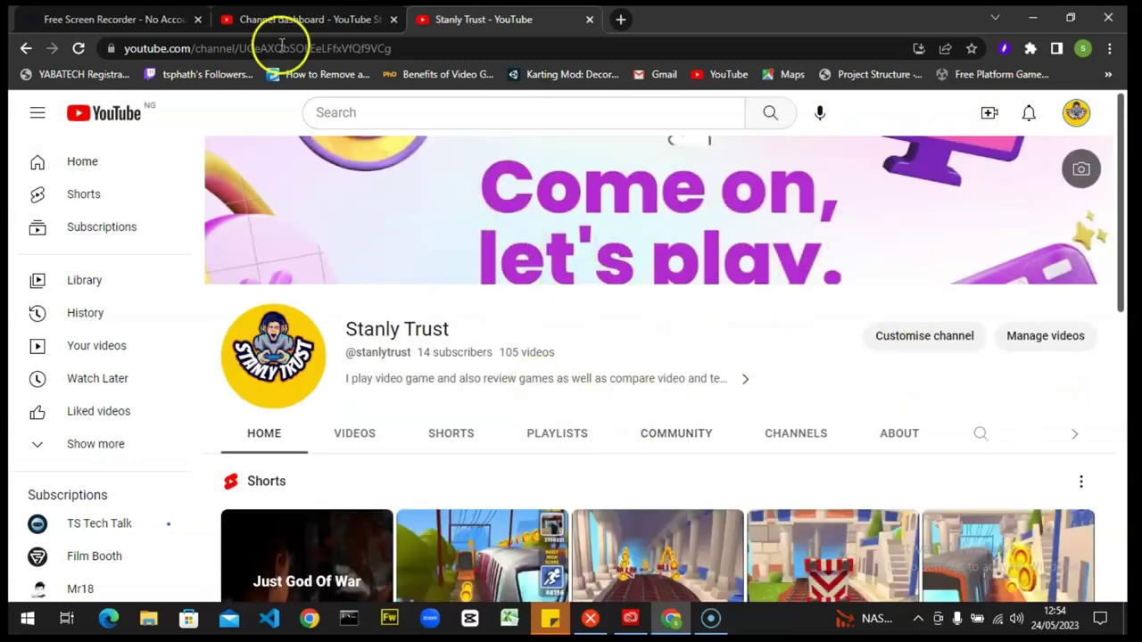
click(350, 46)
drag(391, 48, 195, 49)
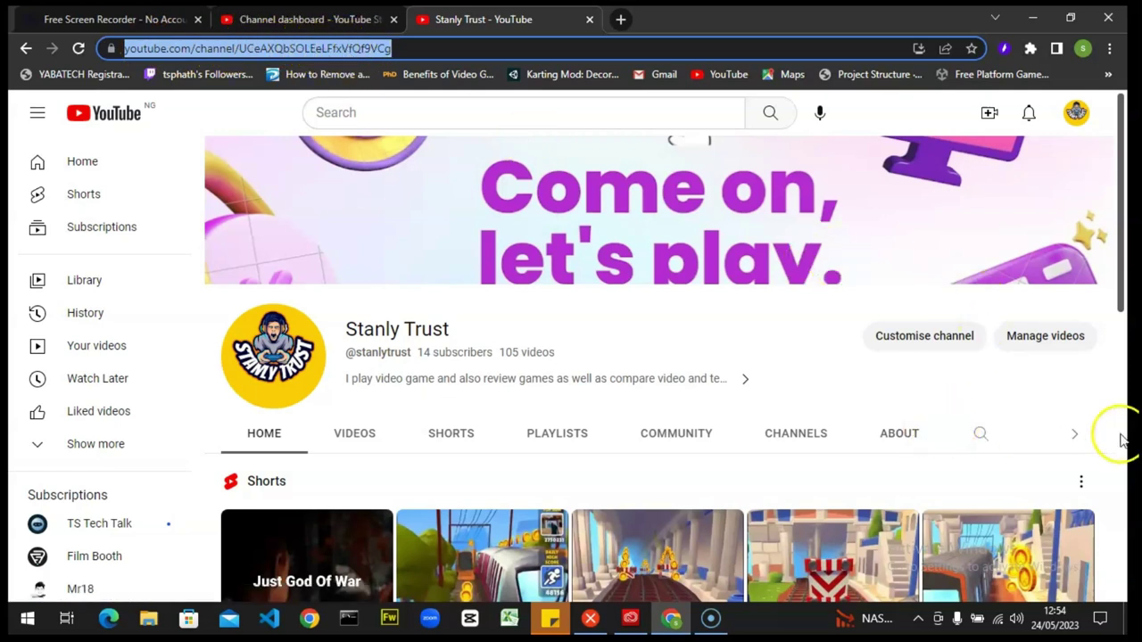
click(825, 375)
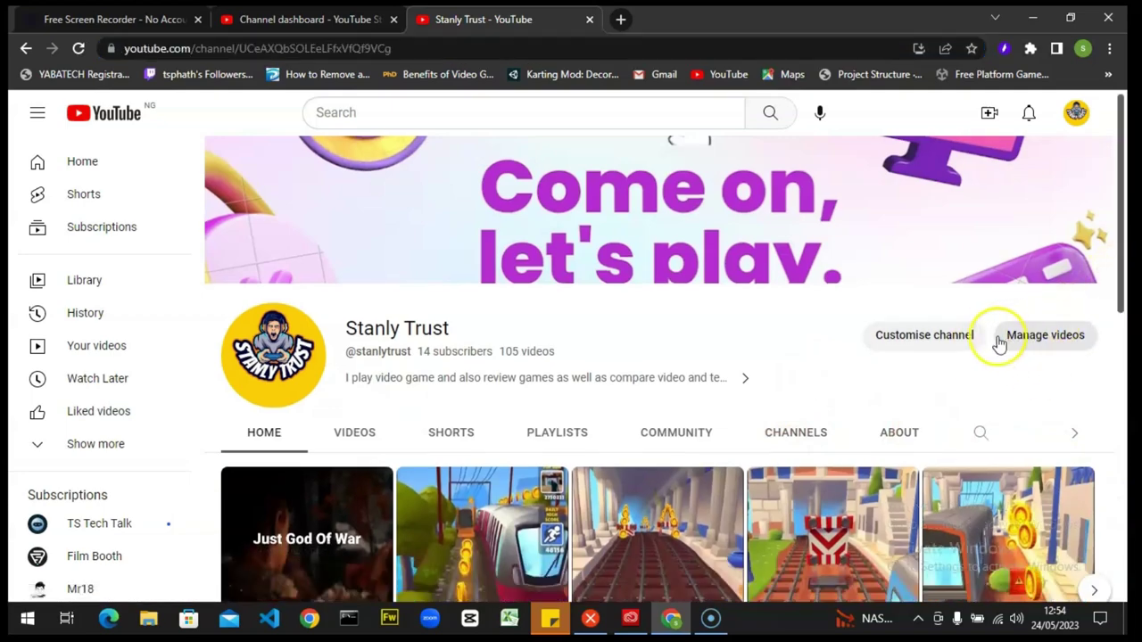
Scroll the channel page down through shorts and uploads, then back up.
scroll(830, 355, down, 2)
scroll(829, 355, down, 5)
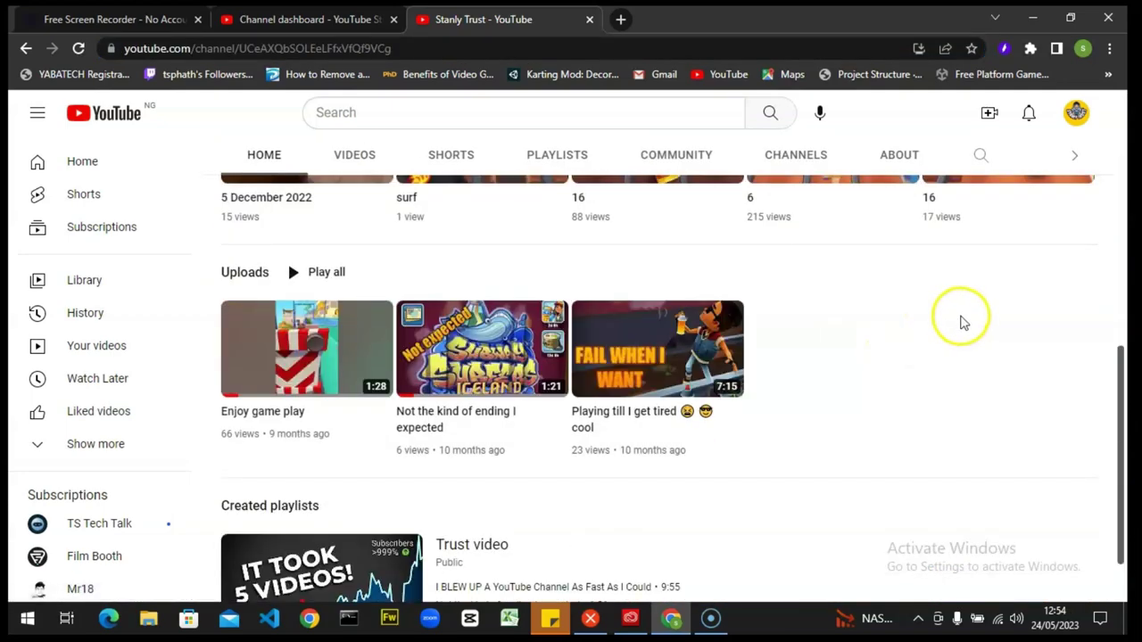
scroll(961, 321, up, 5)
scroll(962, 321, up, 3)
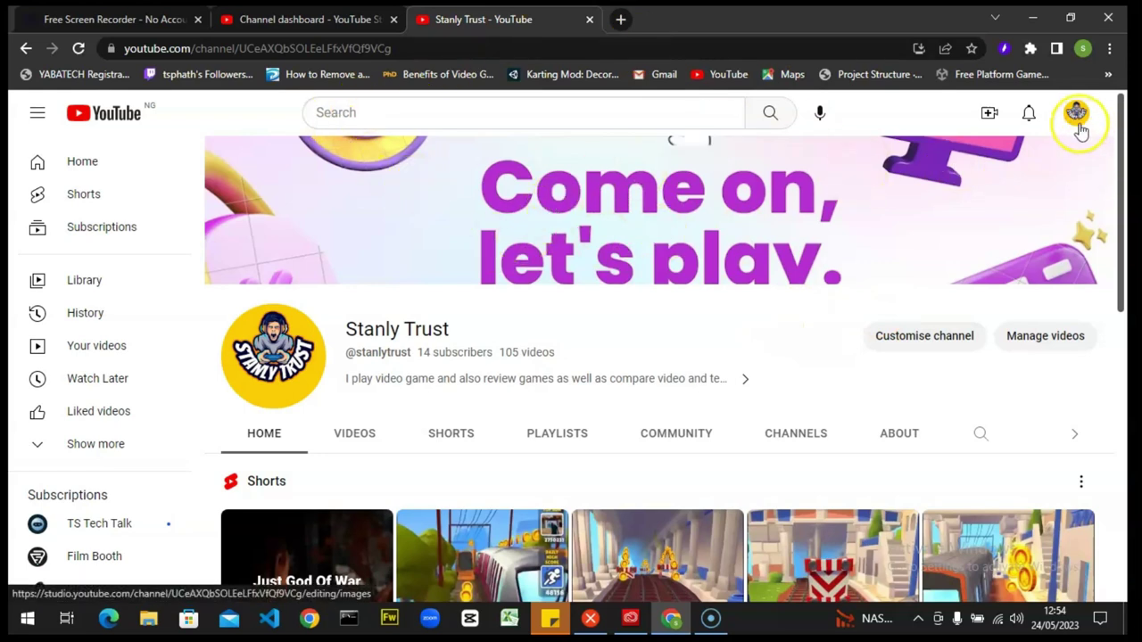
Switch to the channel's ABOUT tab and reveal its full https handle-based address.
click(415, 49)
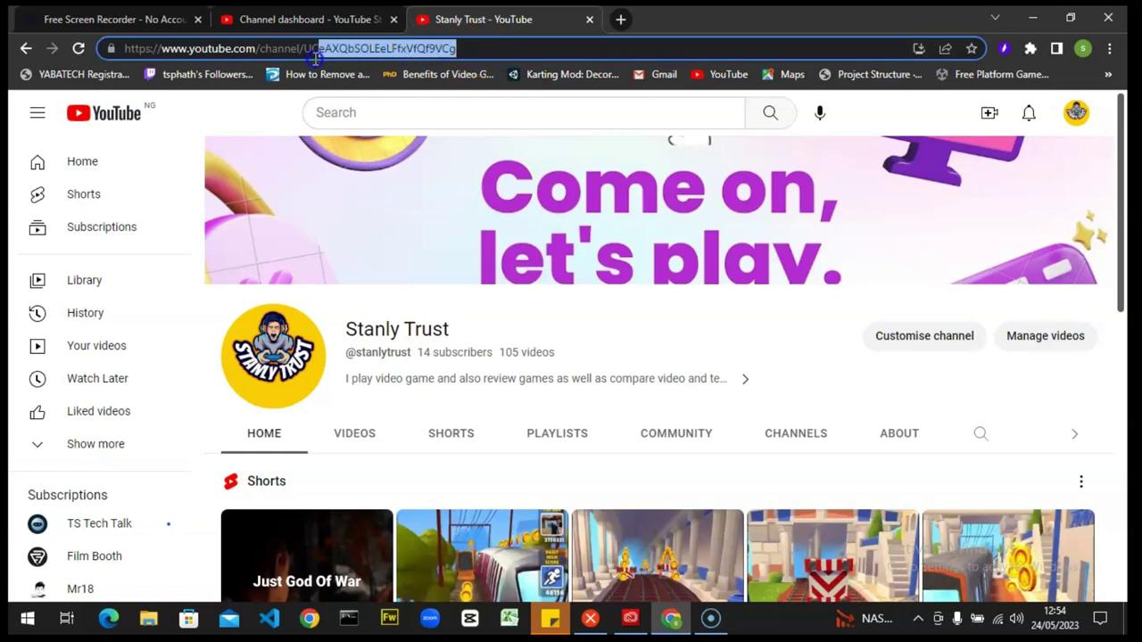
click(665, 336)
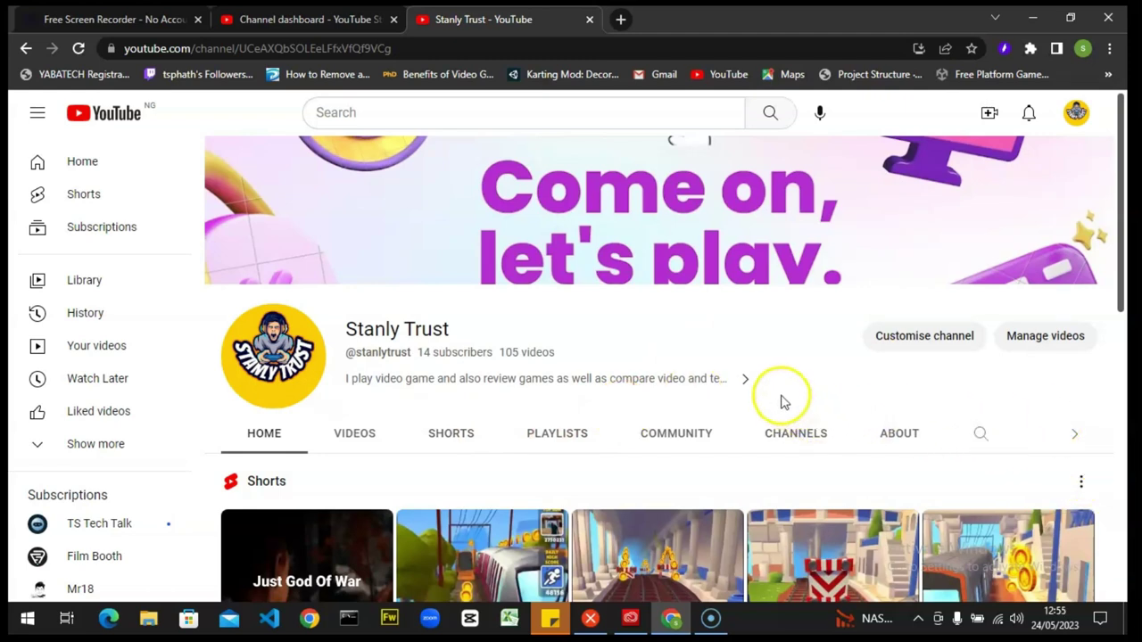
click(746, 383)
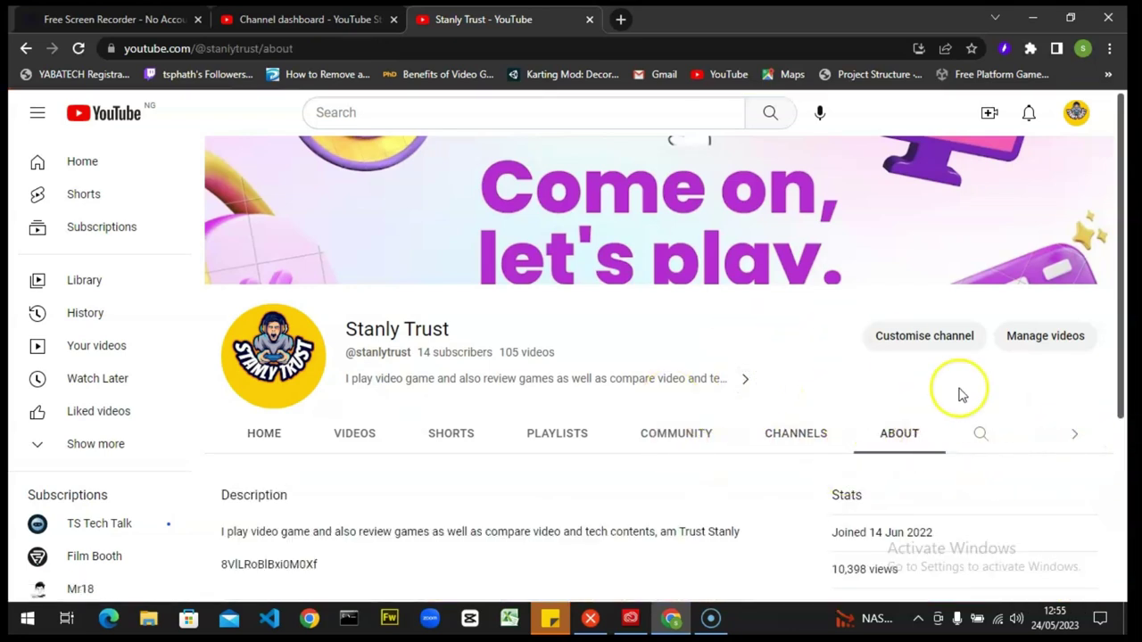
click(1074, 437)
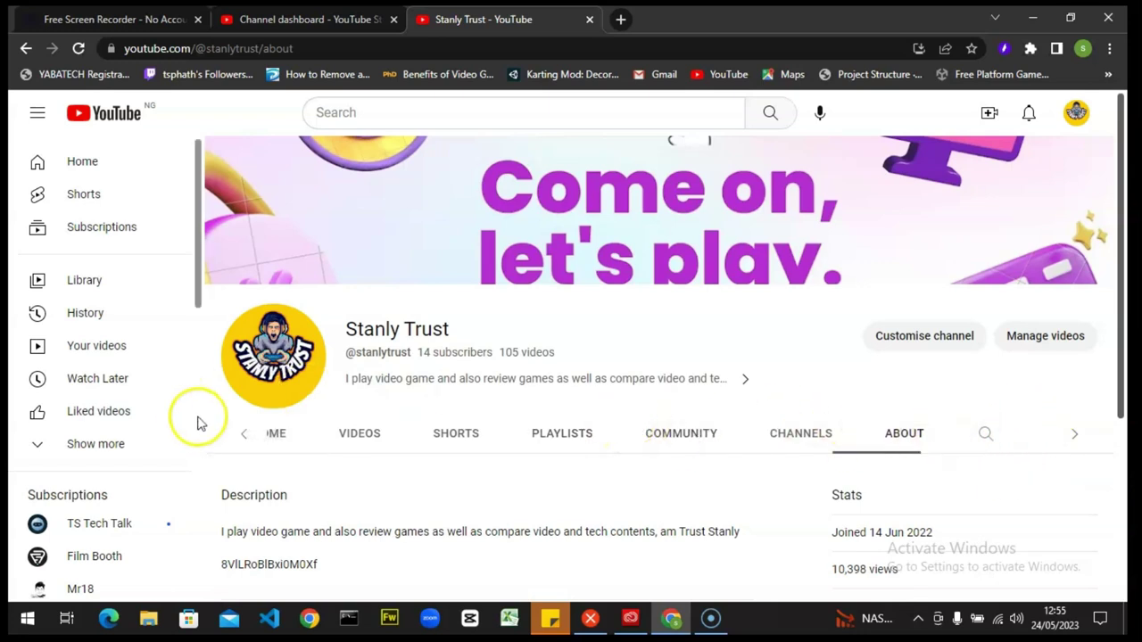
click(242, 435)
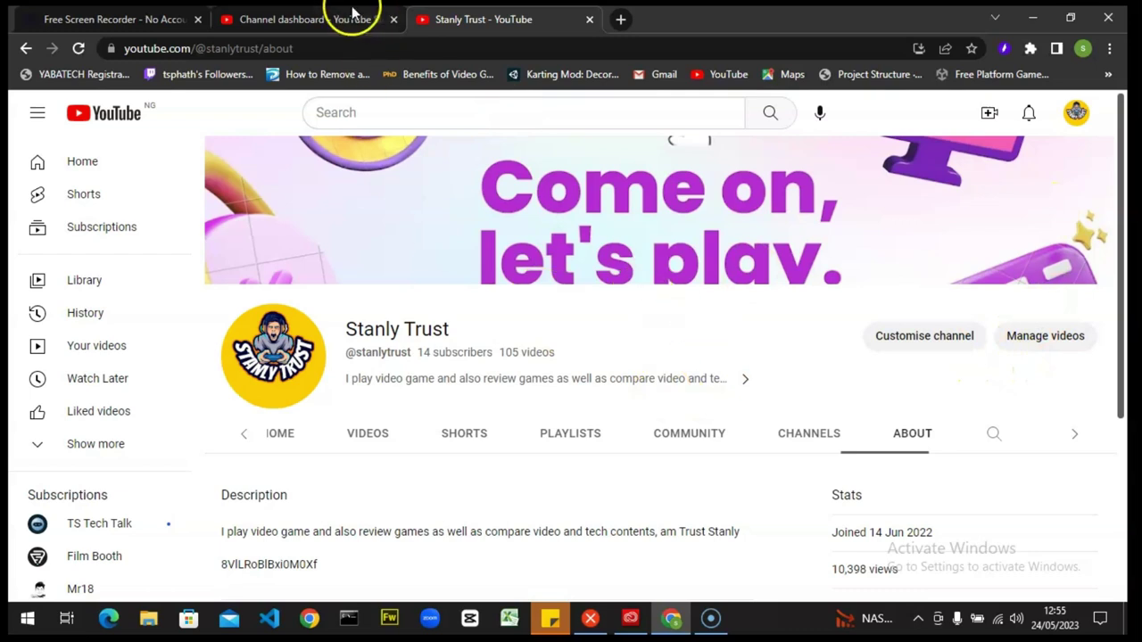
click(255, 46)
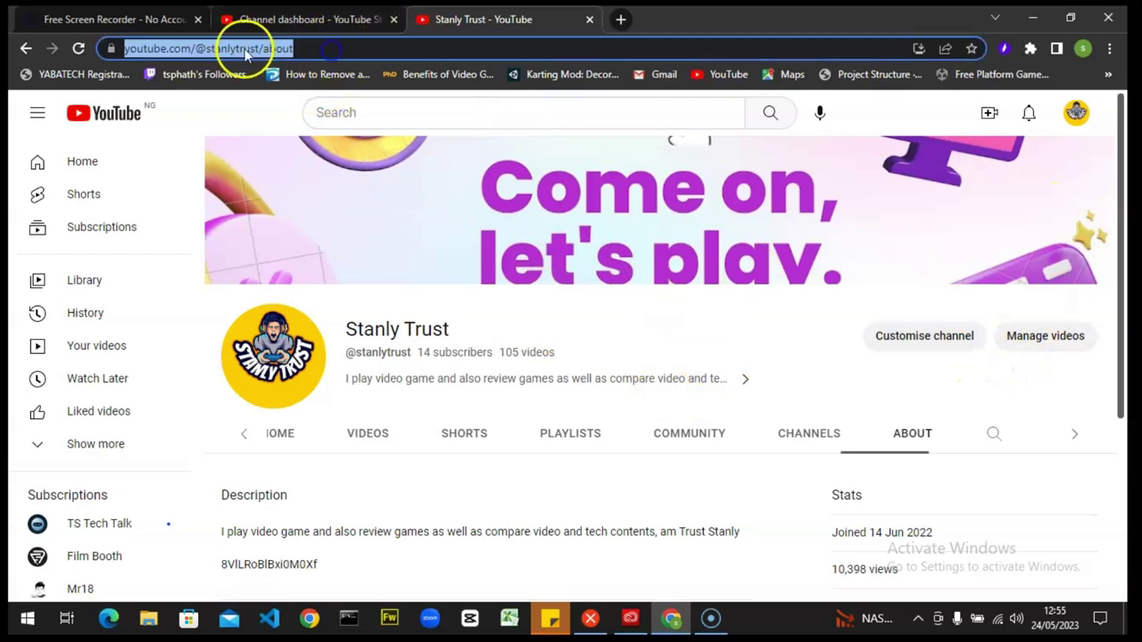
click(229, 45)
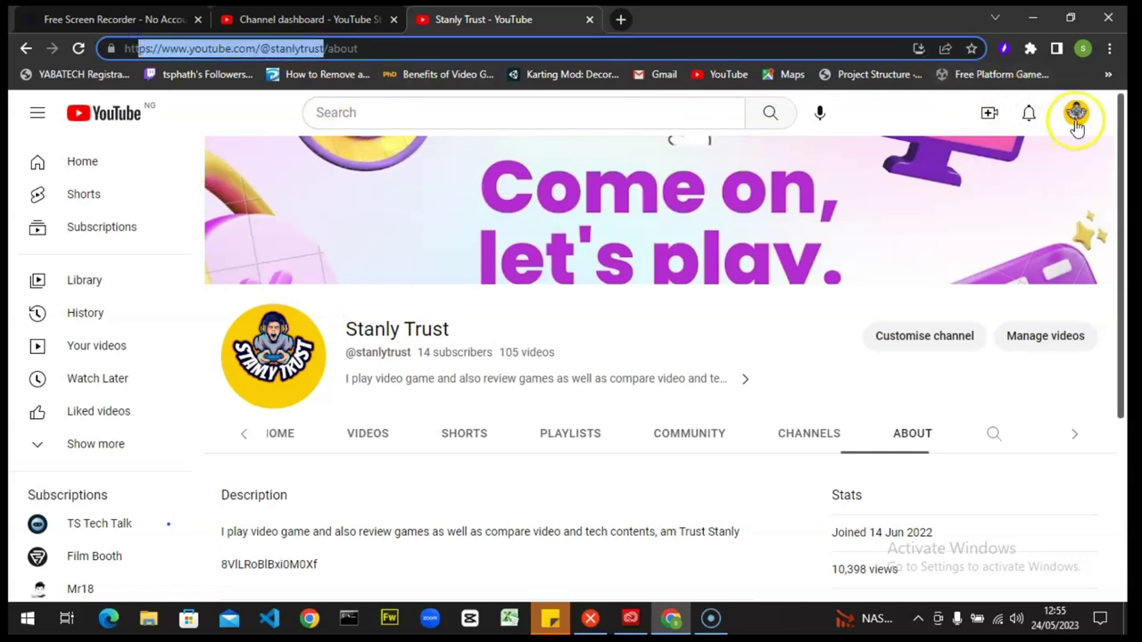
Return via the YouTube logo, reopen Your channel and select its channel-ID address.
click(133, 117)
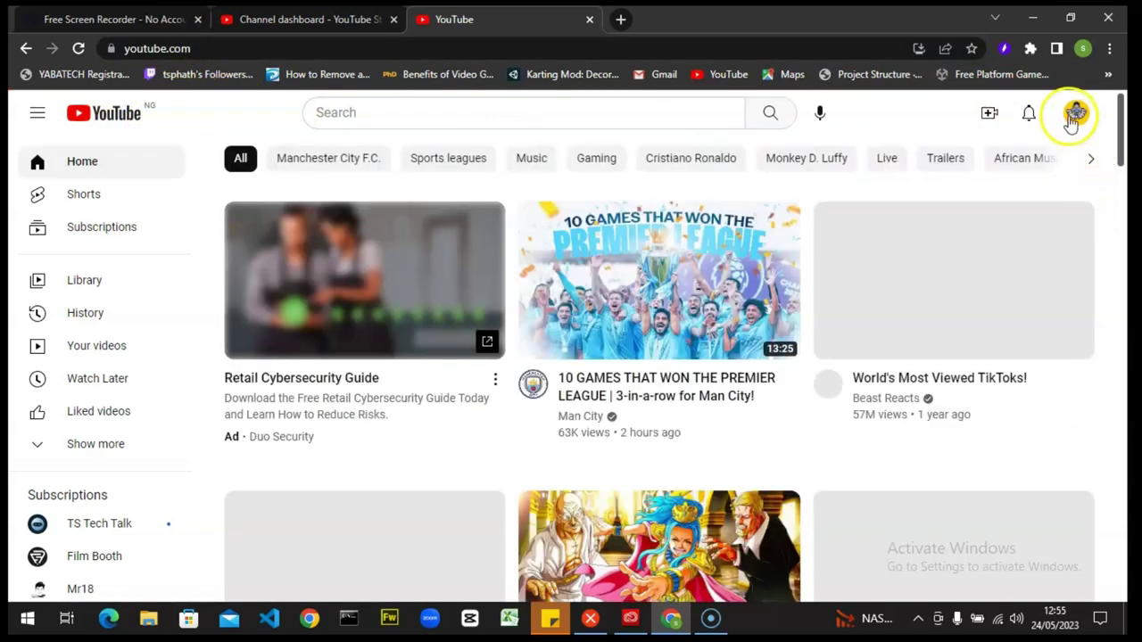
click(1076, 116)
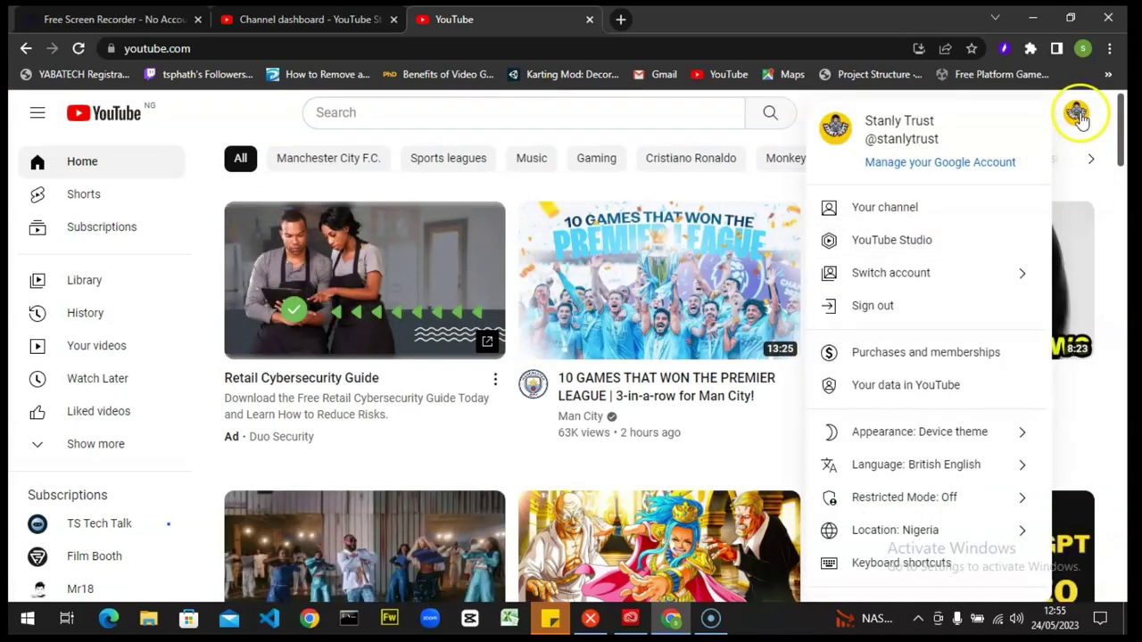
click(876, 207)
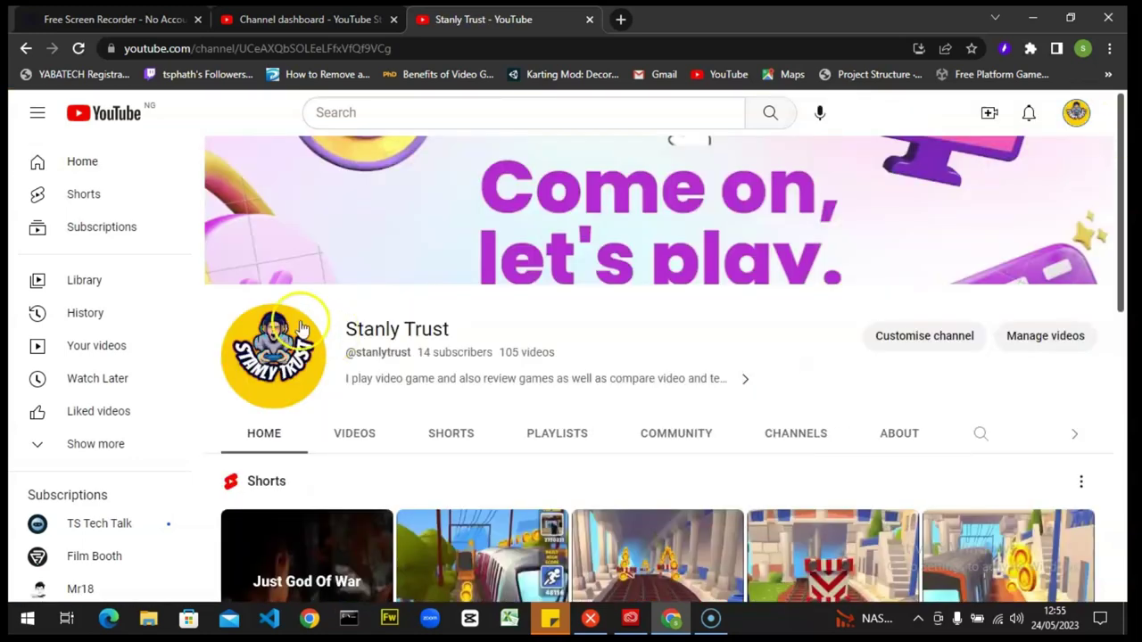
drag(459, 47, 148, 48)
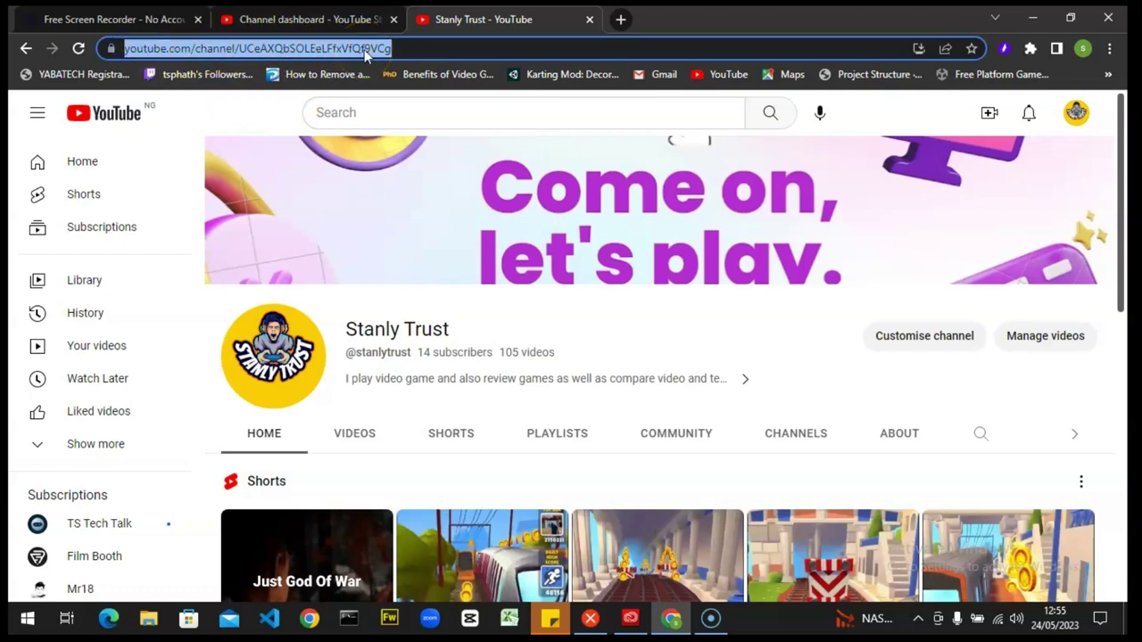
click(997, 393)
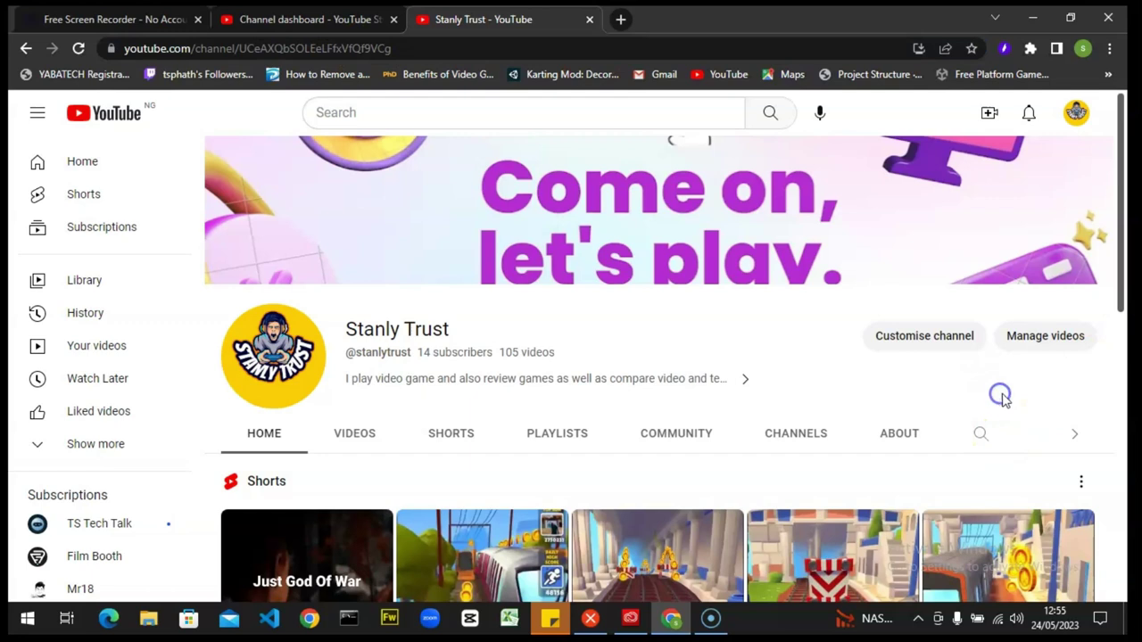
Reopen the ABOUT tab and select its full https handle address.
click(890, 437)
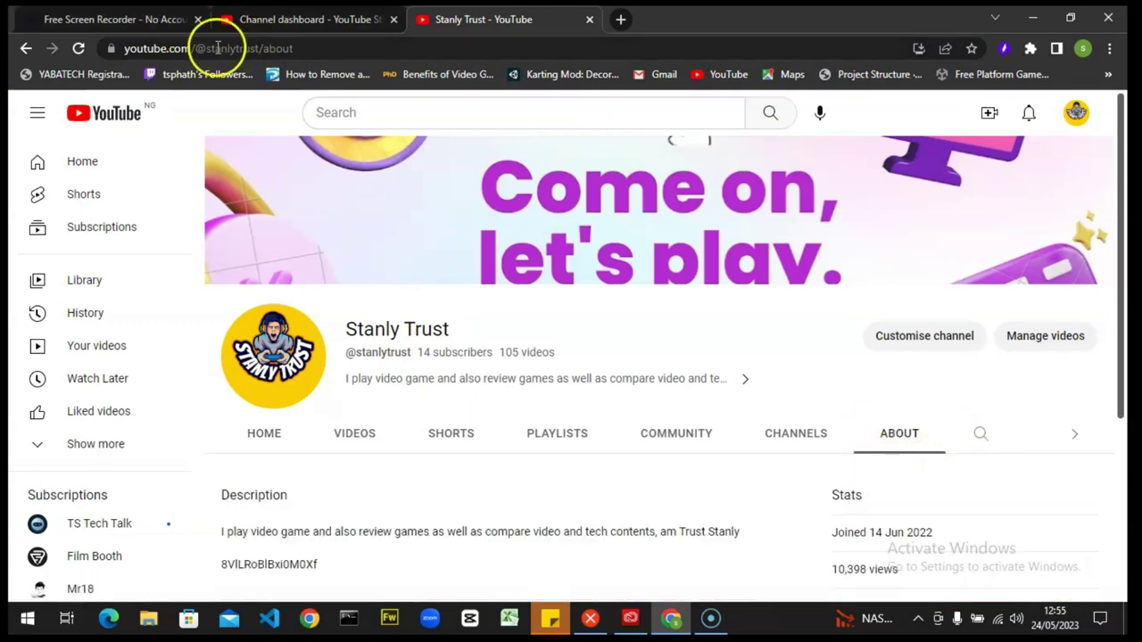
click(299, 47)
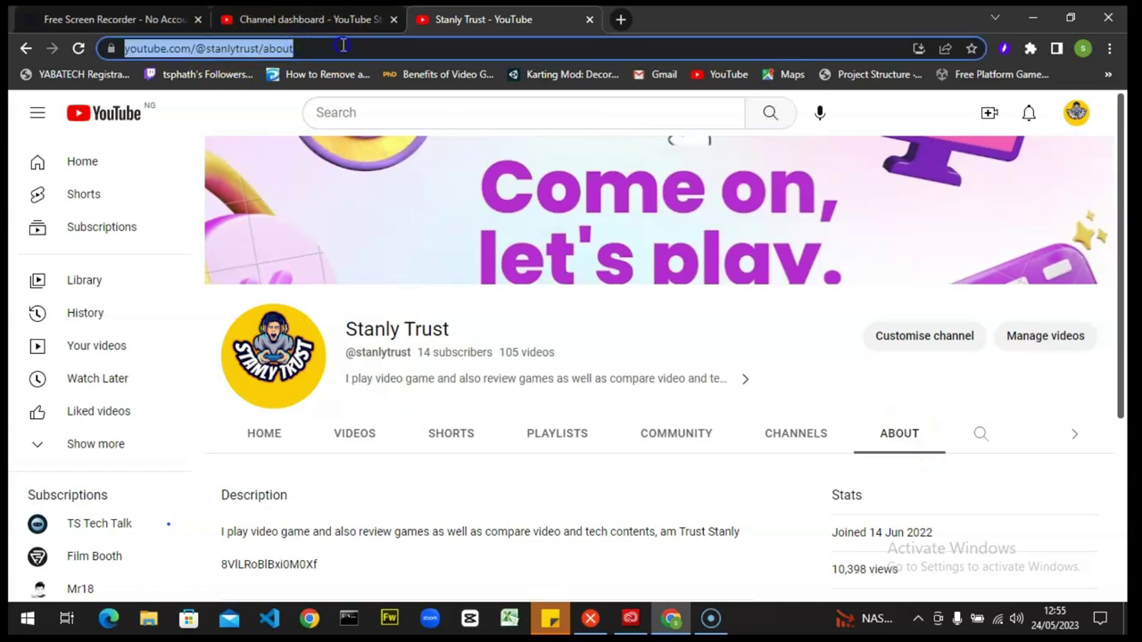
click(342, 46)
drag(390, 49, 211, 51)
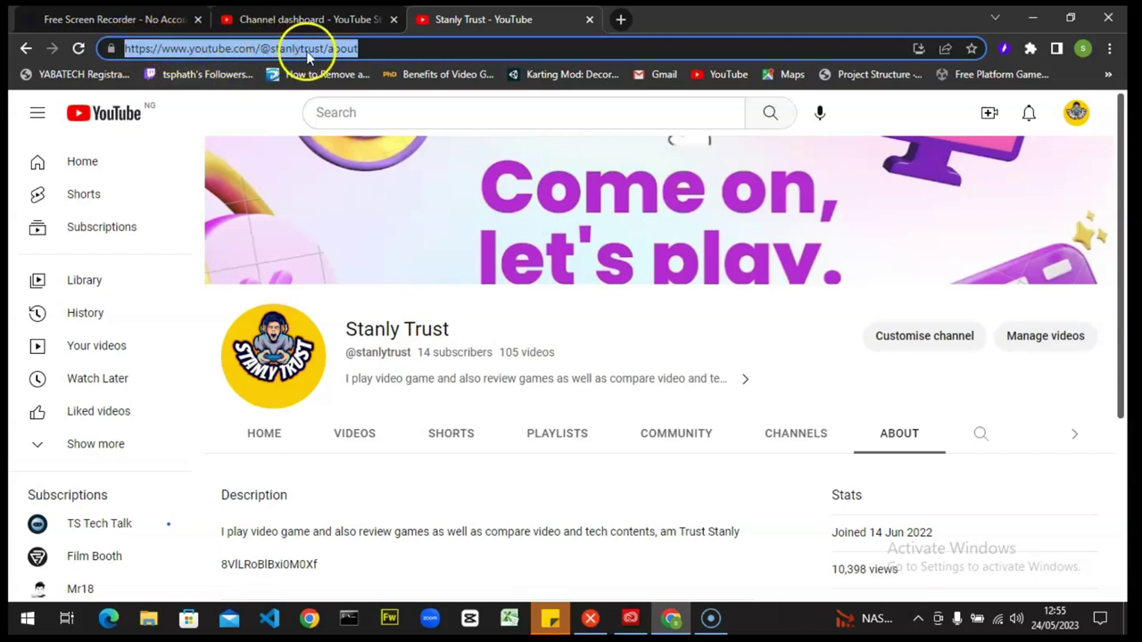
Trim '/about' from the address and load the handle-only channel link.
click(376, 47)
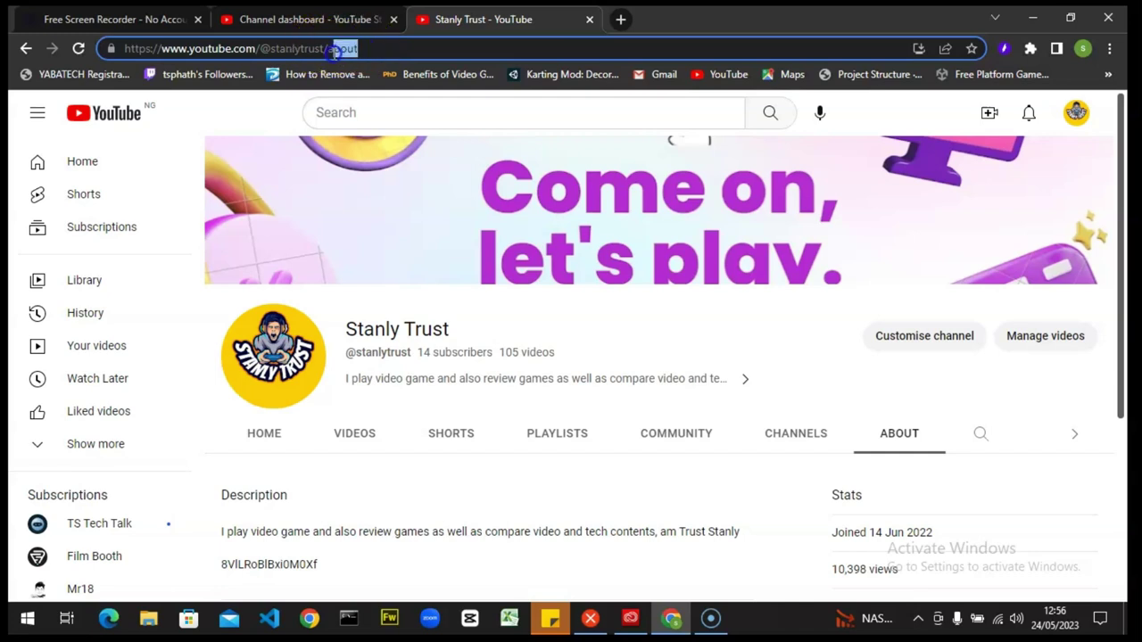
key(BackSpace)
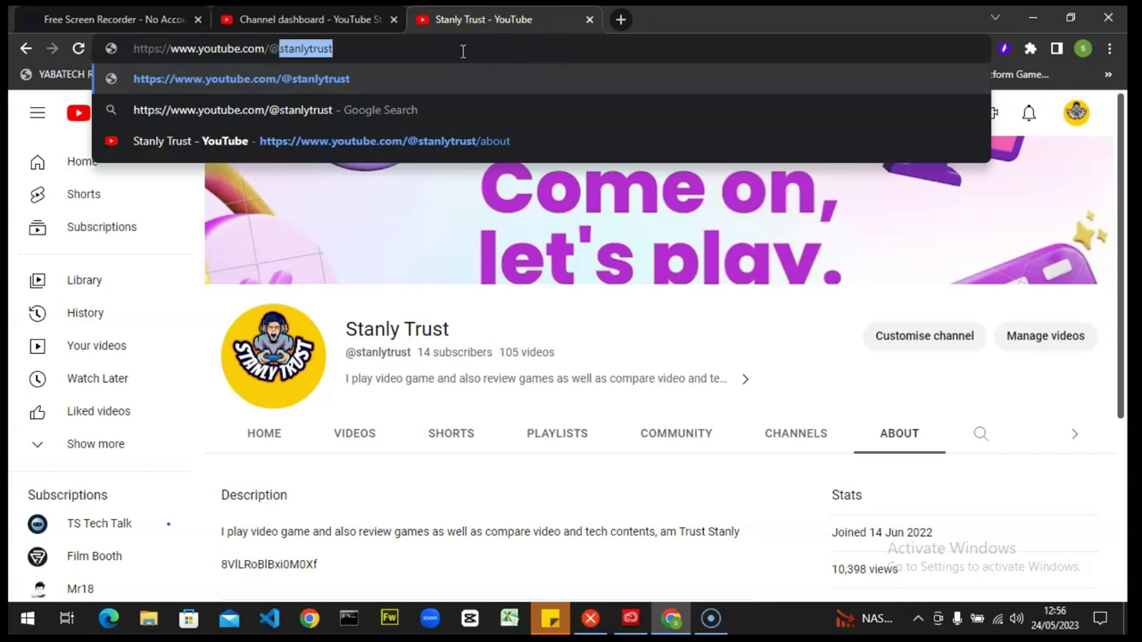
drag(463, 51, 143, 51)
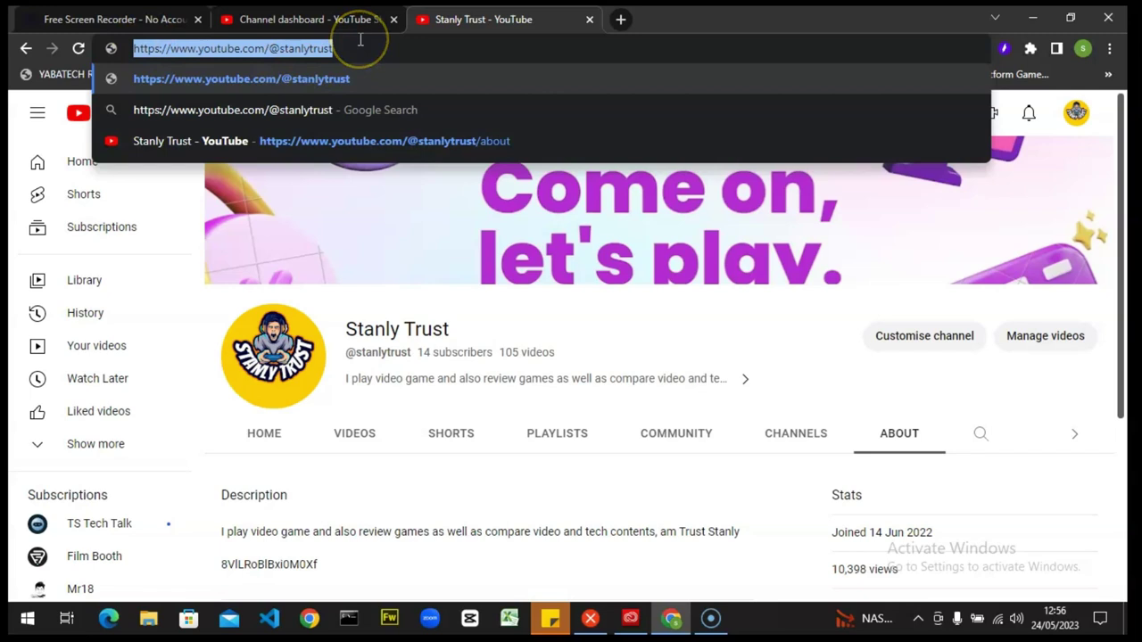
key(Return)
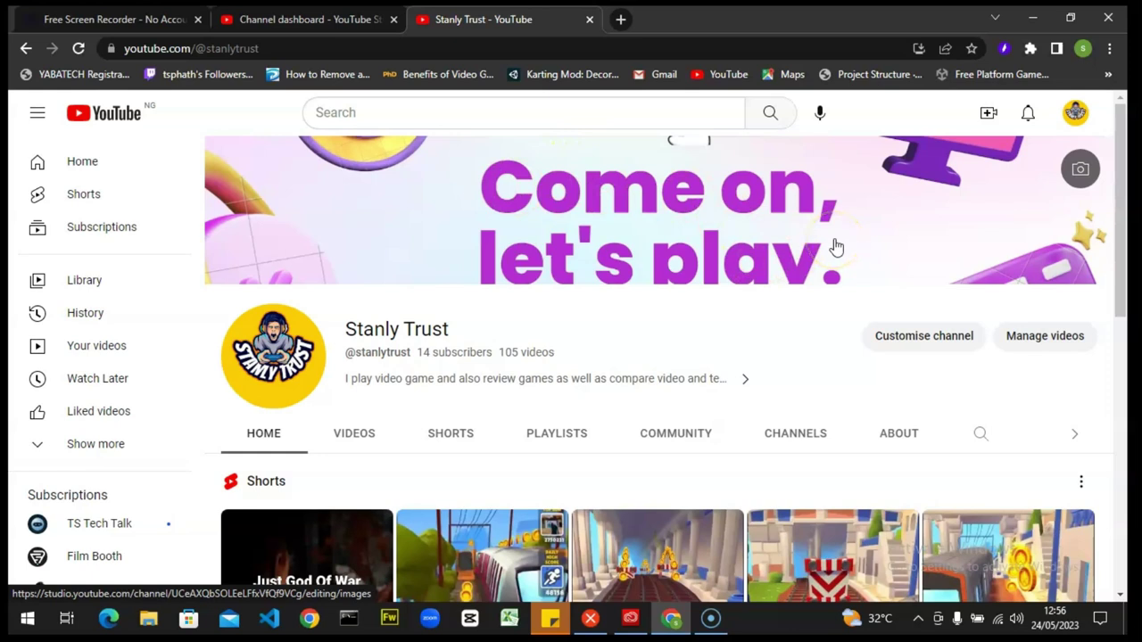
Select the channel page address so its full https handle form shows.
drag(268, 47, 116, 44)
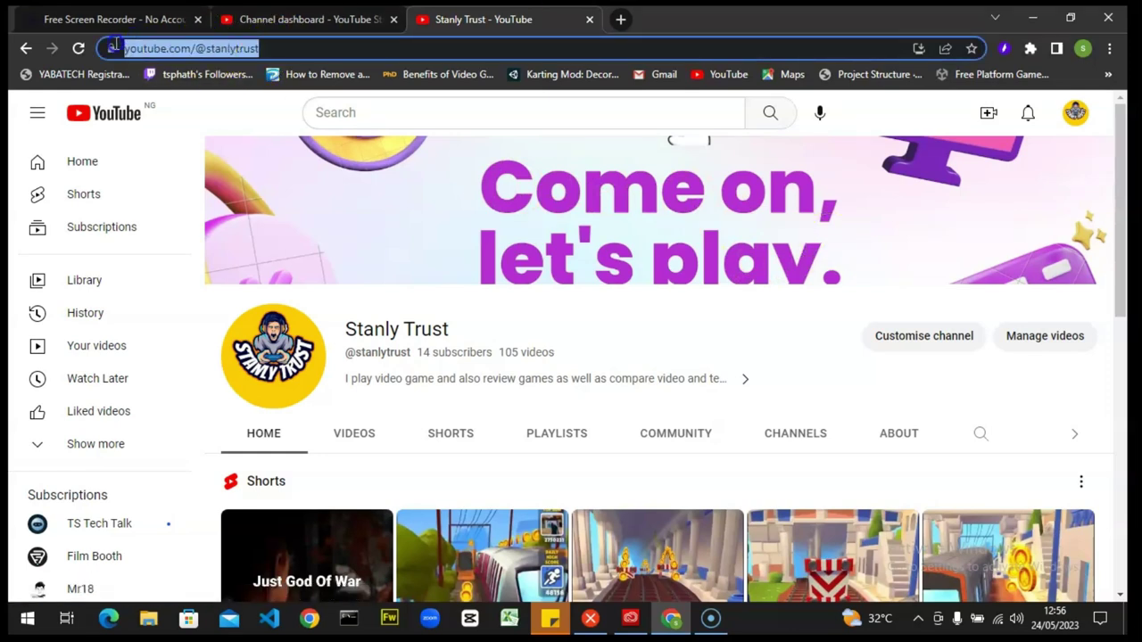
click(297, 47)
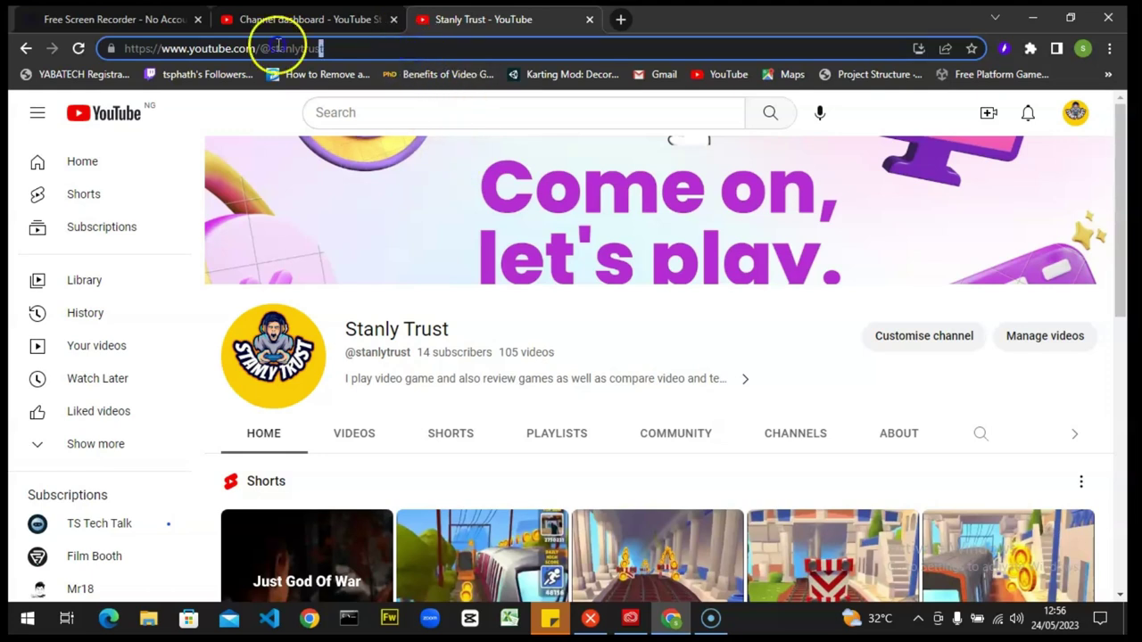
drag(278, 45, 191, 48)
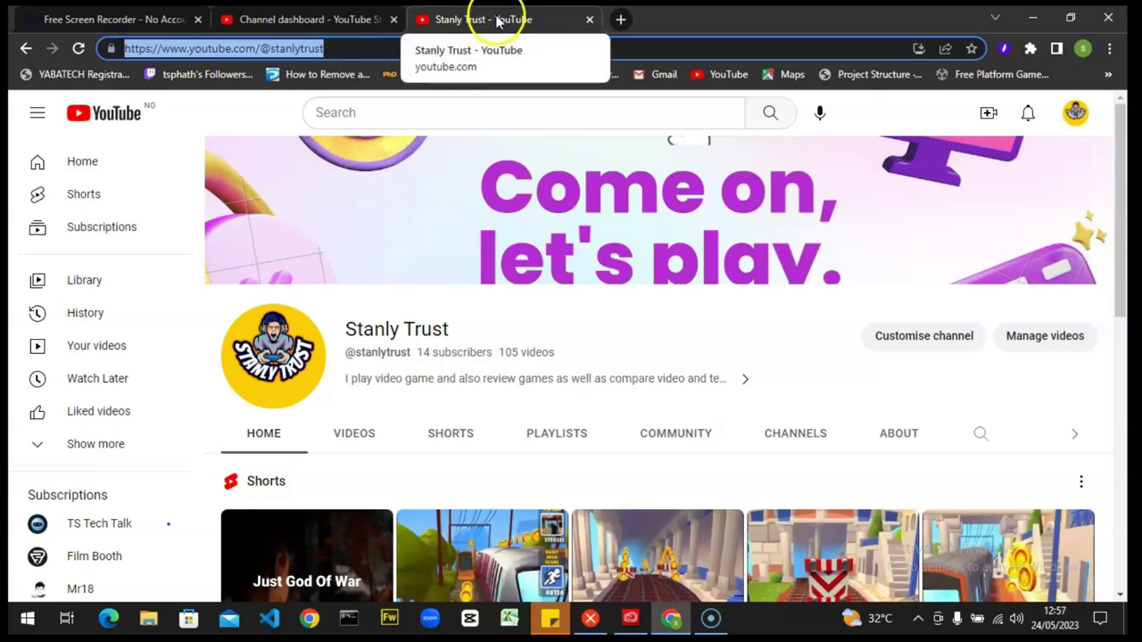
Load studio.youtube.com in a new tab, then return to the Channel dashboard tab.
click(306, 20)
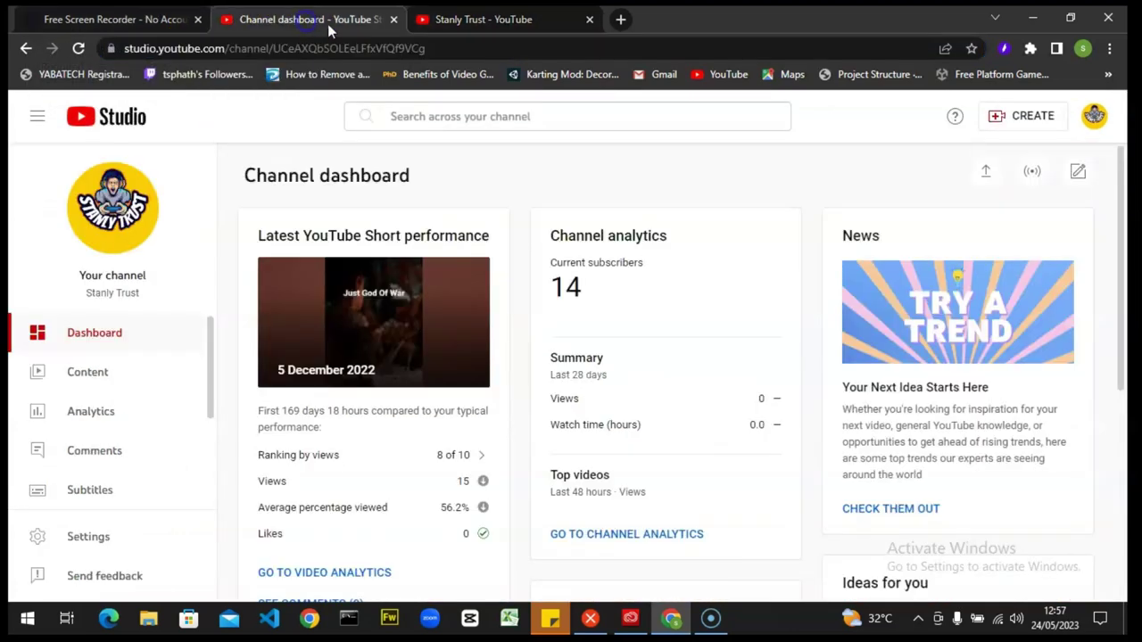
click(620, 20)
text(s)
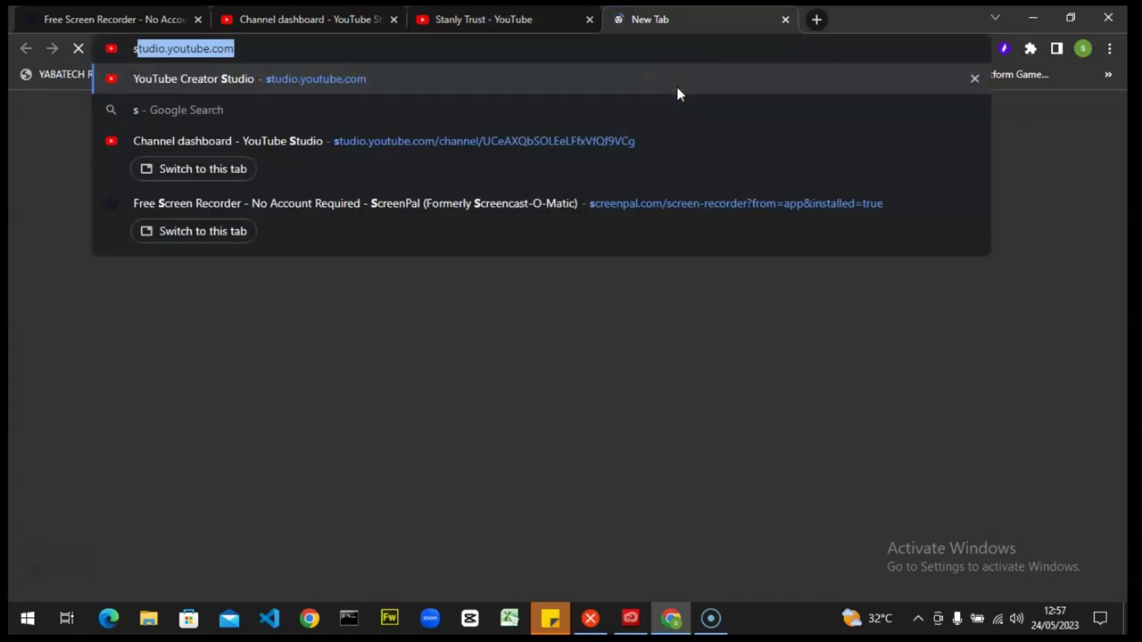
text(tudio.)
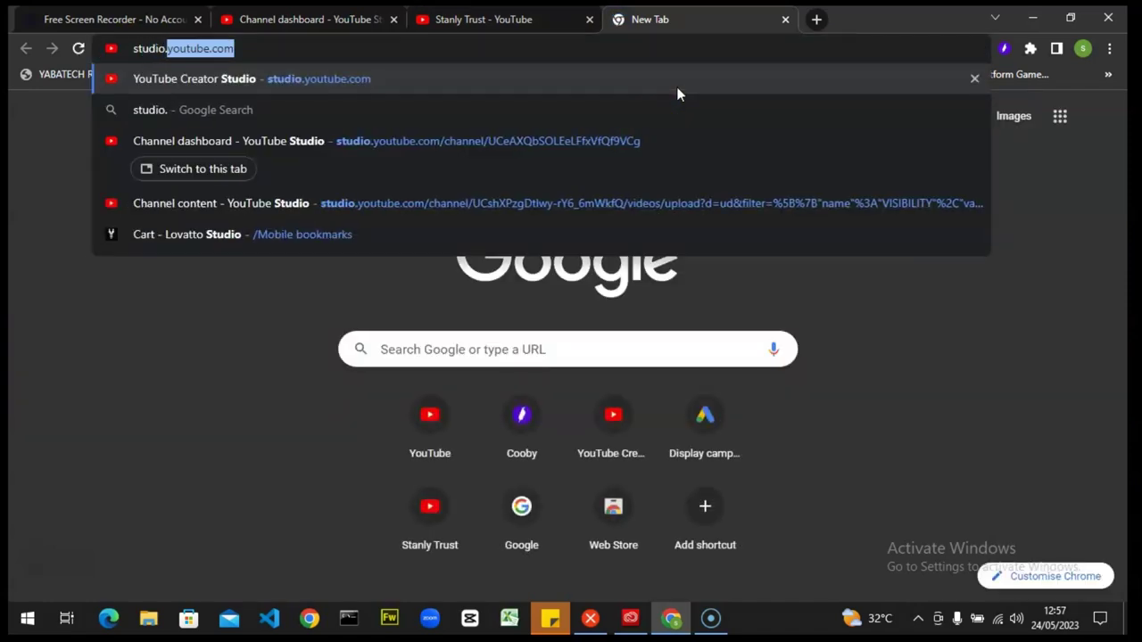
text(youtube.)
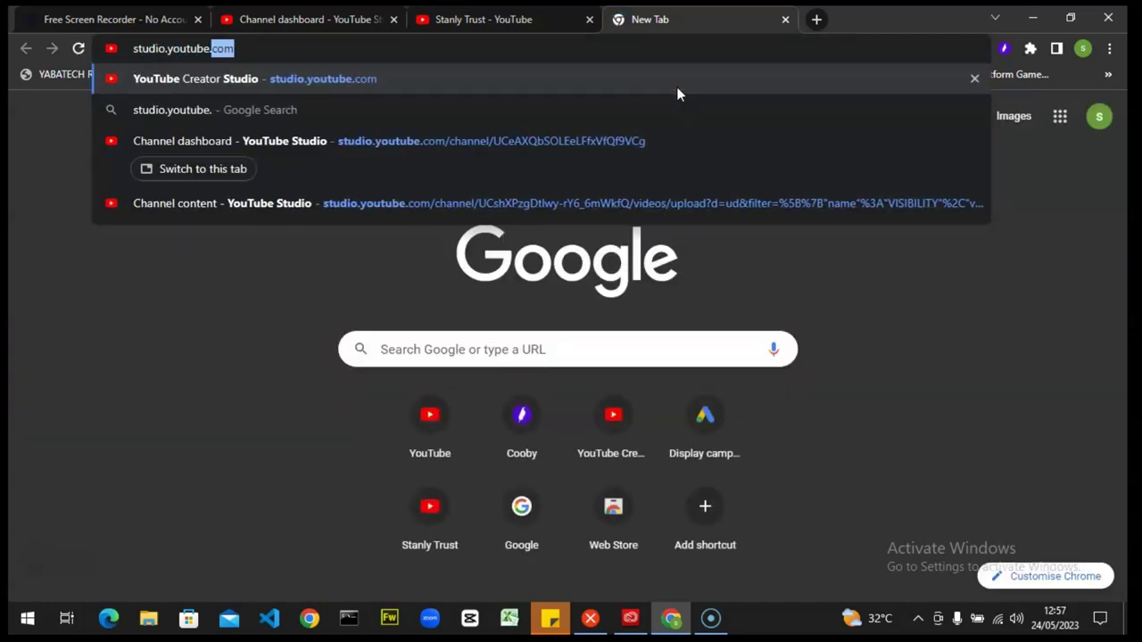
text(com)
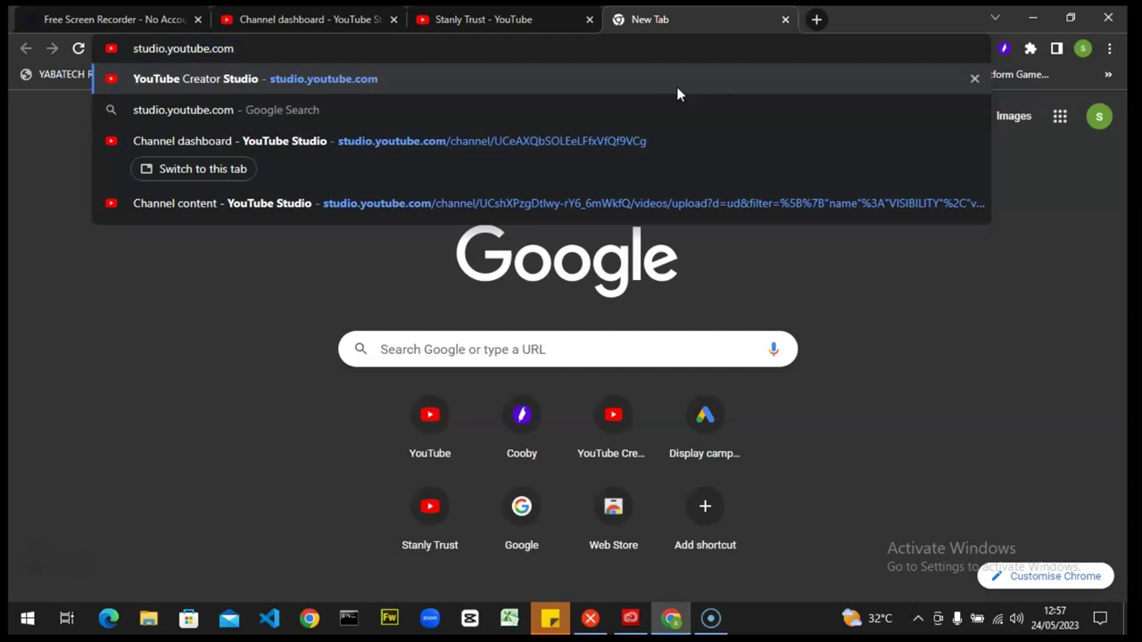
key(Return)
click(332, 19)
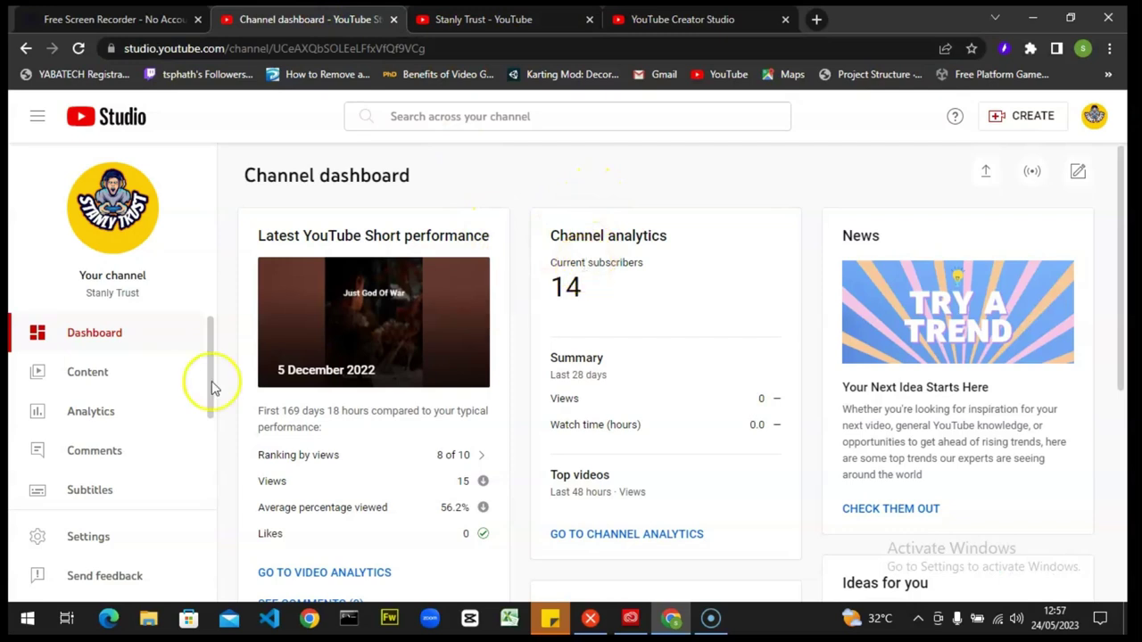
Open Customisation from the Studio sidebar and scroll through the Branding tab.
scroll(139, 402, down, 2)
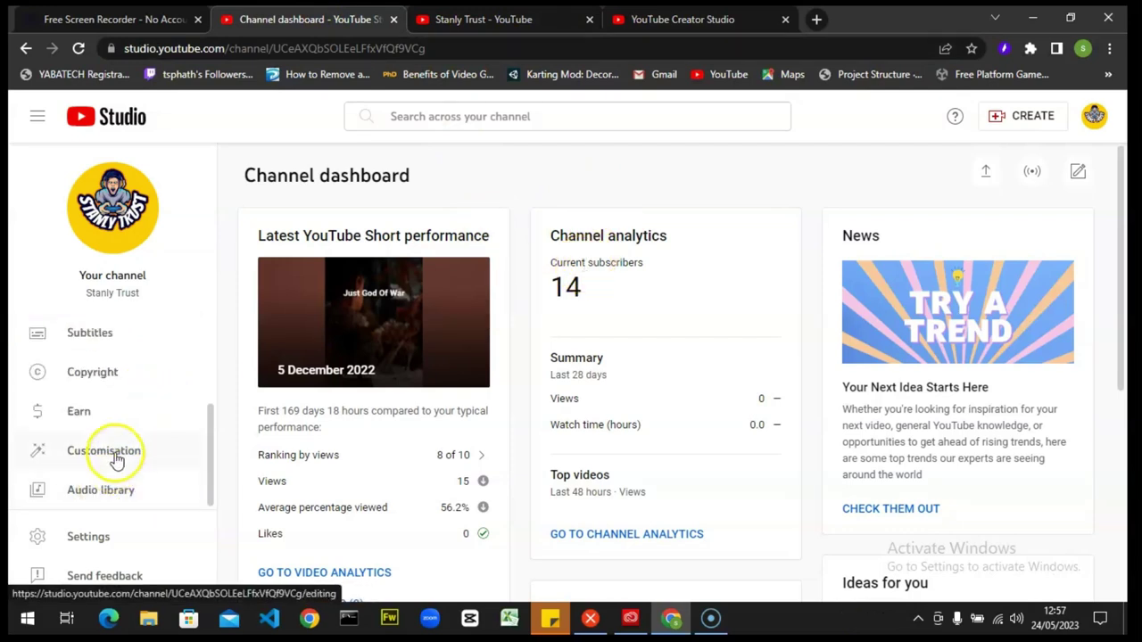
click(181, 460)
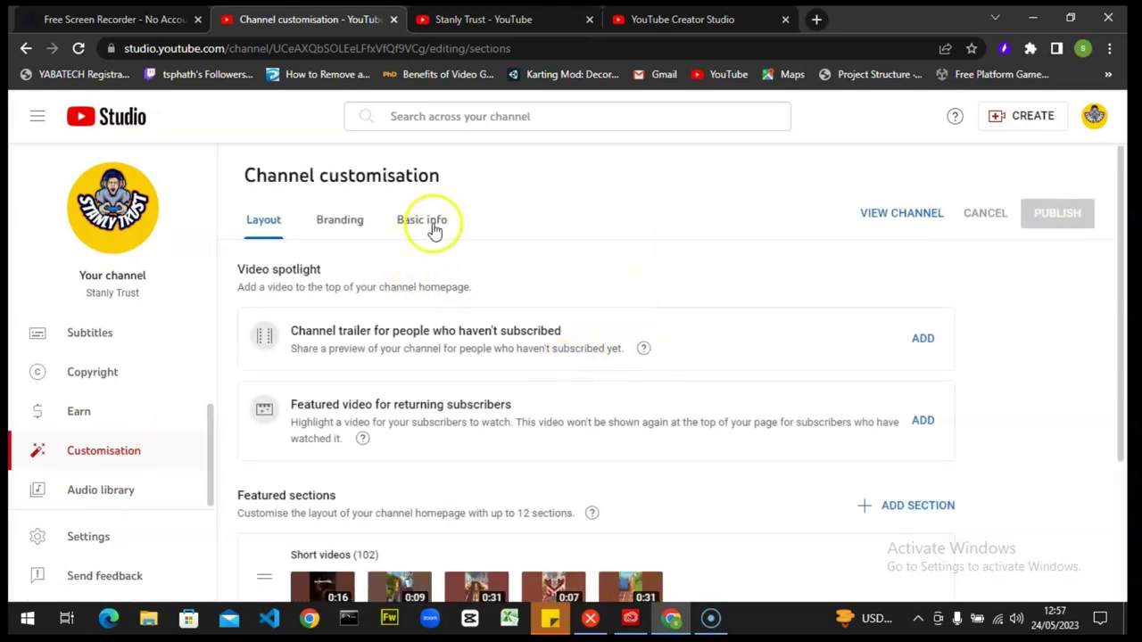
click(355, 229)
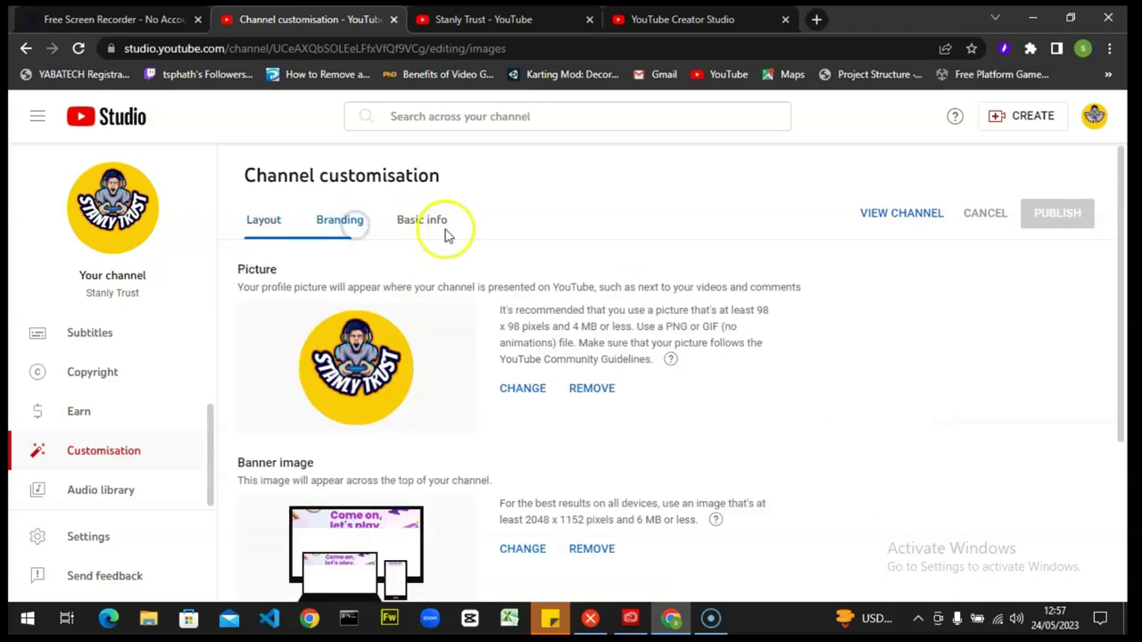
scroll(448, 351, down, 3)
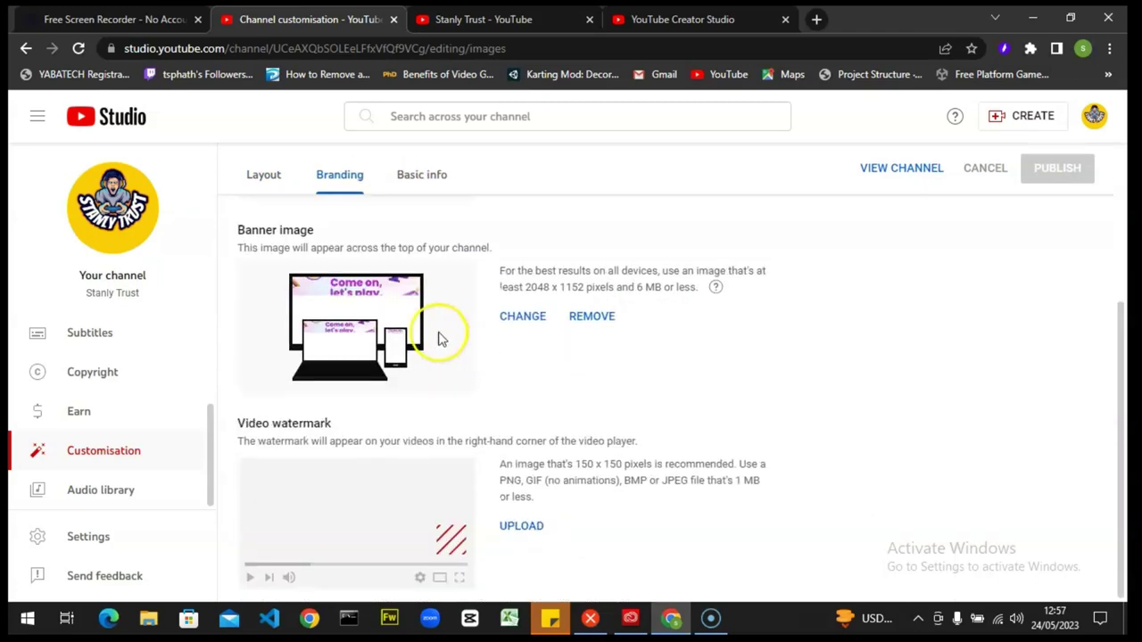
scroll(438, 333, up, 4)
Open the Basic info tab and scroll to the Handle and Channel URL fields.
click(435, 223)
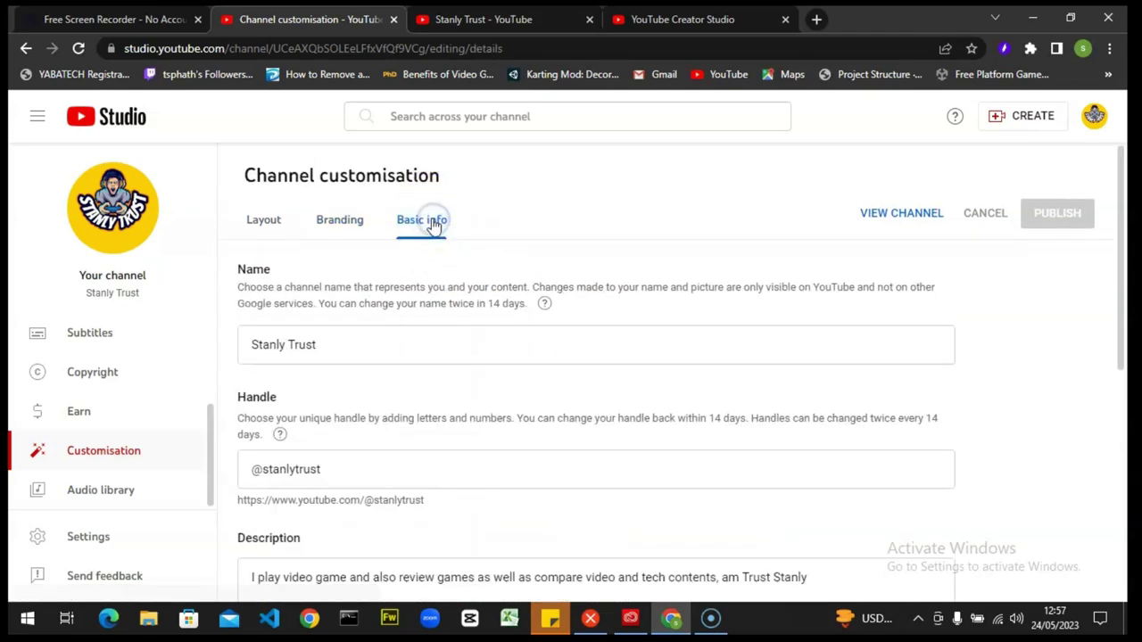
scroll(348, 434, down, 2)
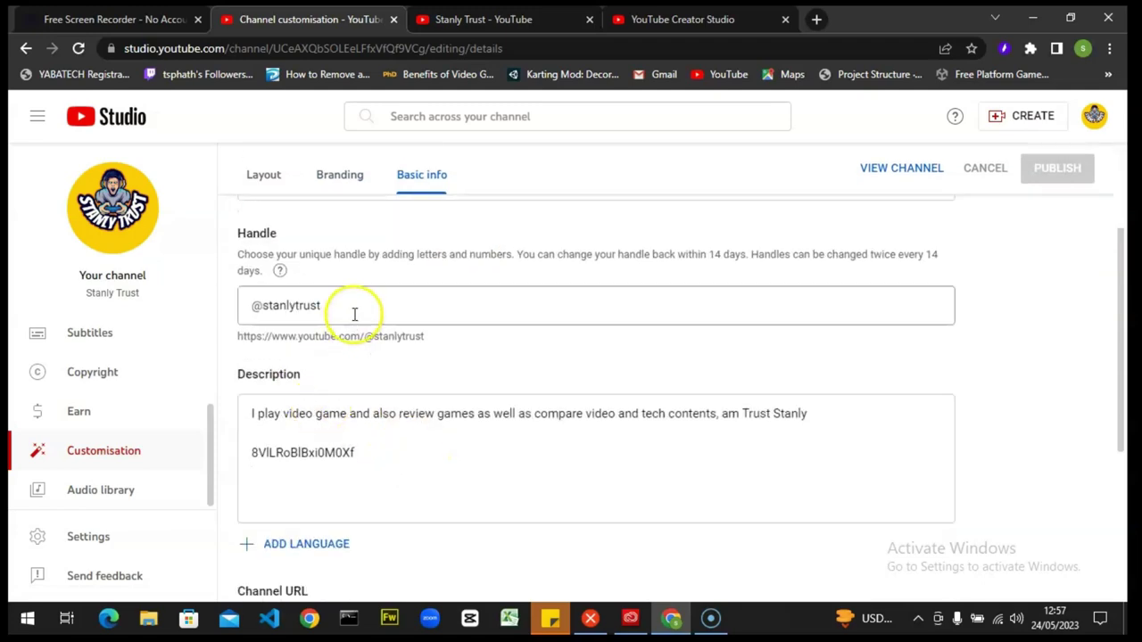
scroll(369, 408, down, 3)
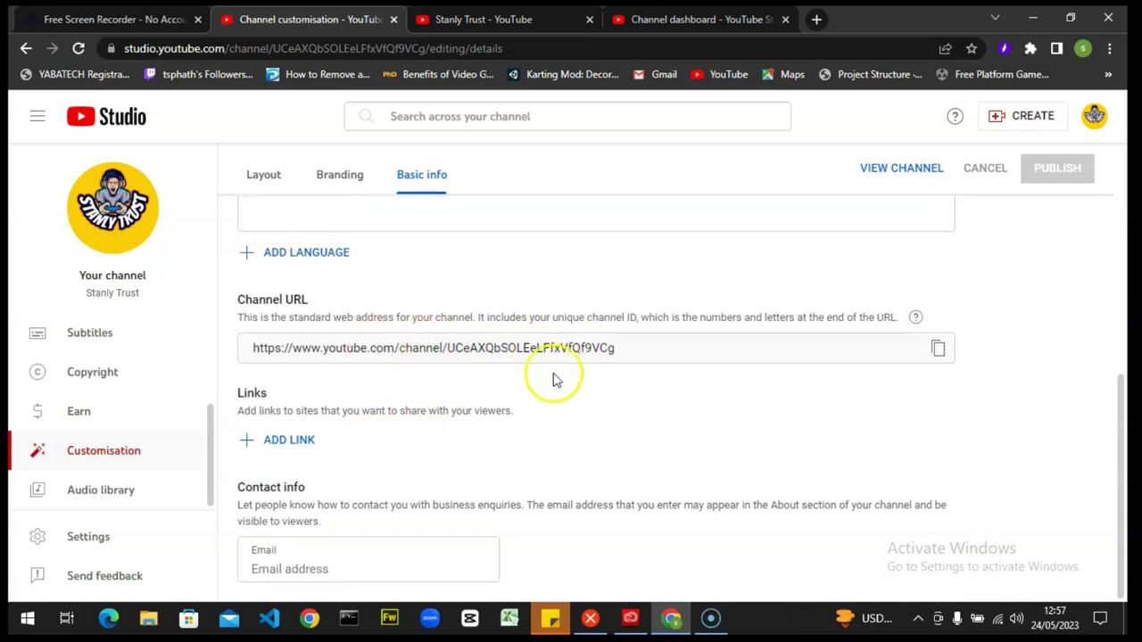
scroll(553, 377, up, 3)
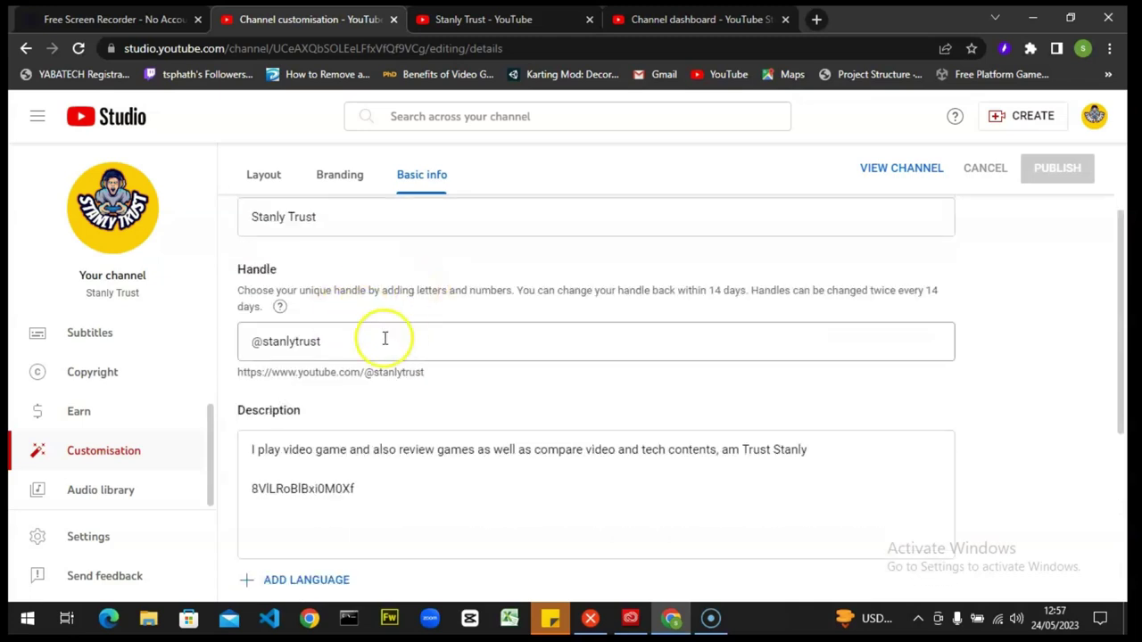
Highlight the channel handle and its youtube.com link beneath the Handle field.
drag(346, 341, 262, 341)
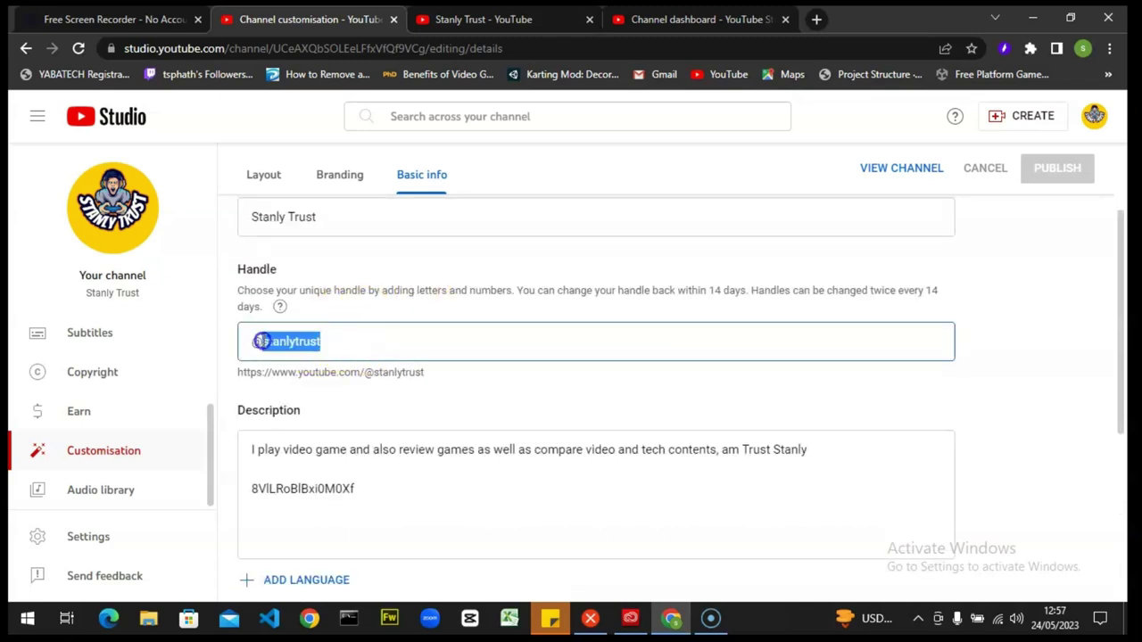
click(486, 384)
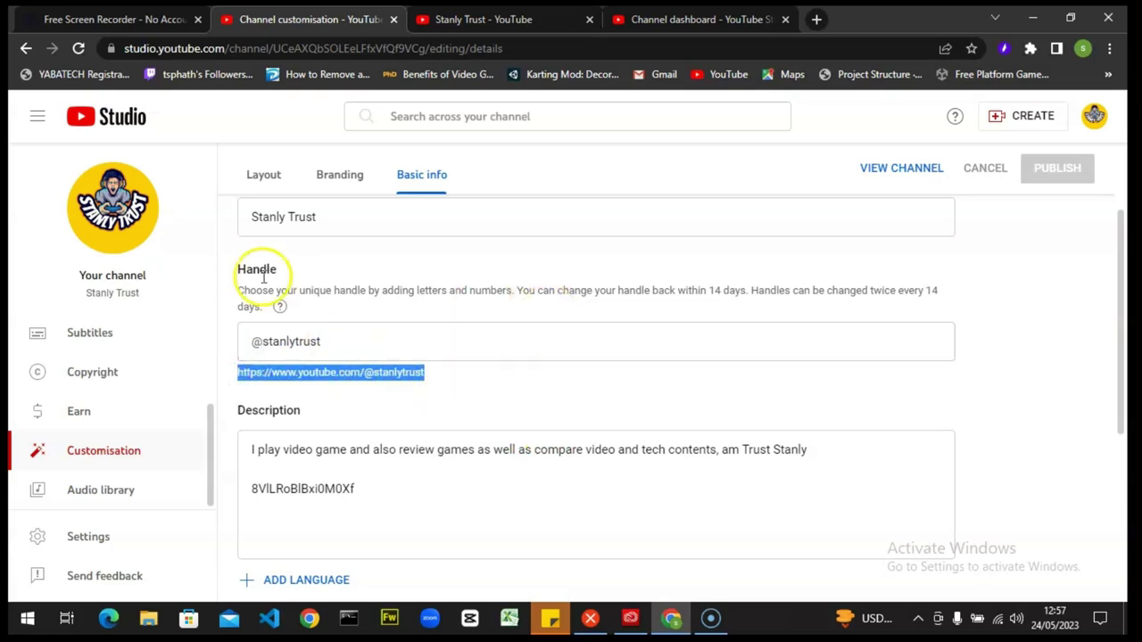
click(328, 290)
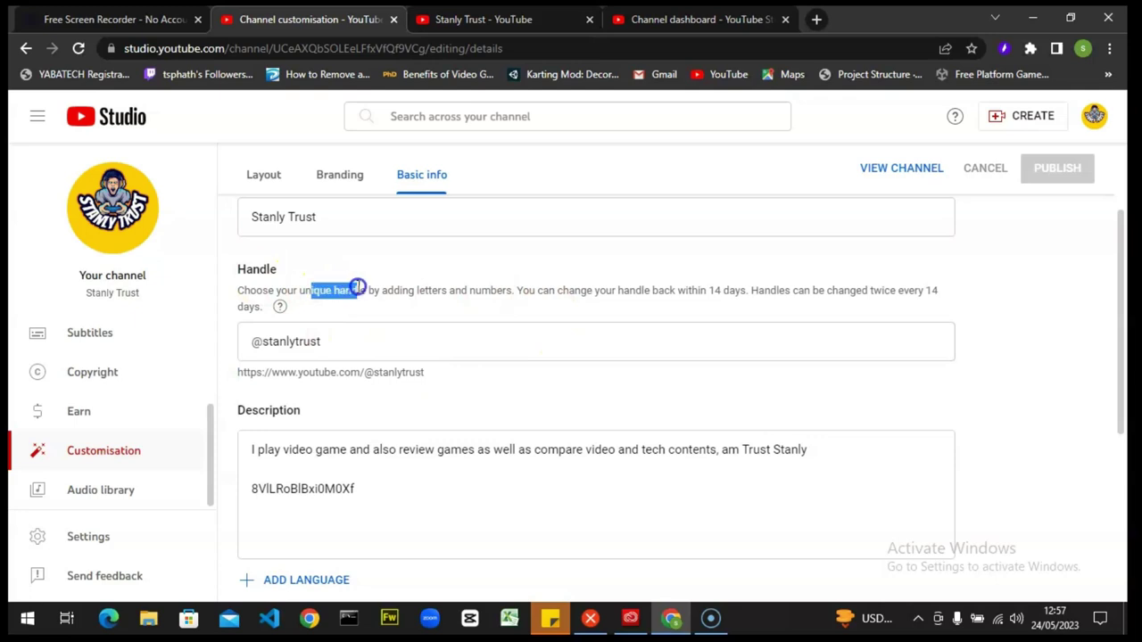
click(431, 386)
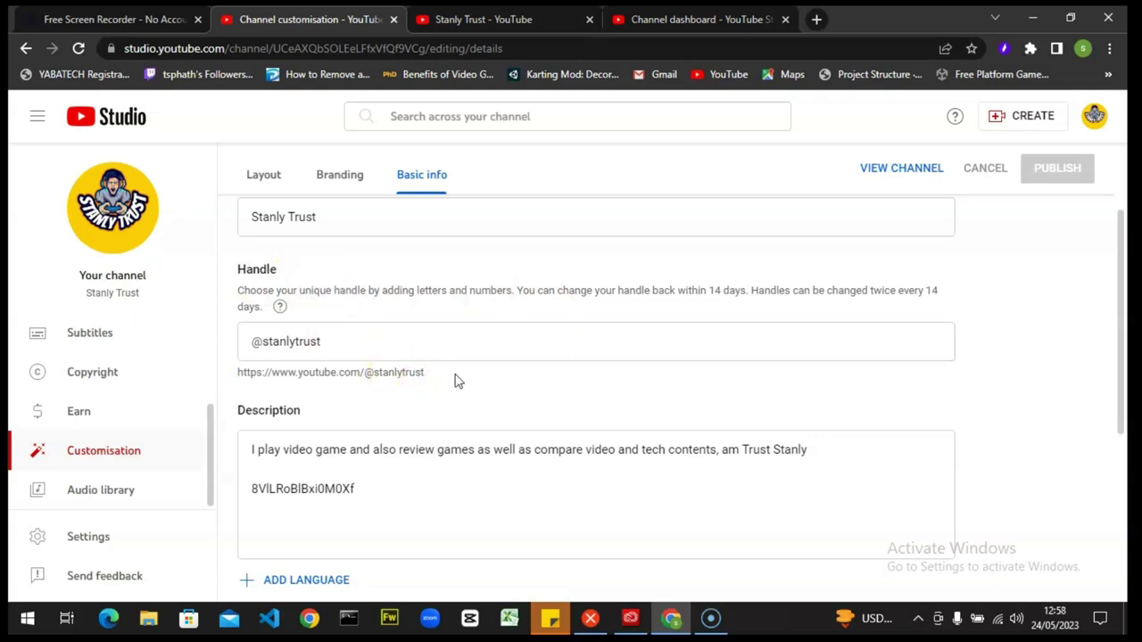
drag(415, 377, 224, 379)
click(502, 377)
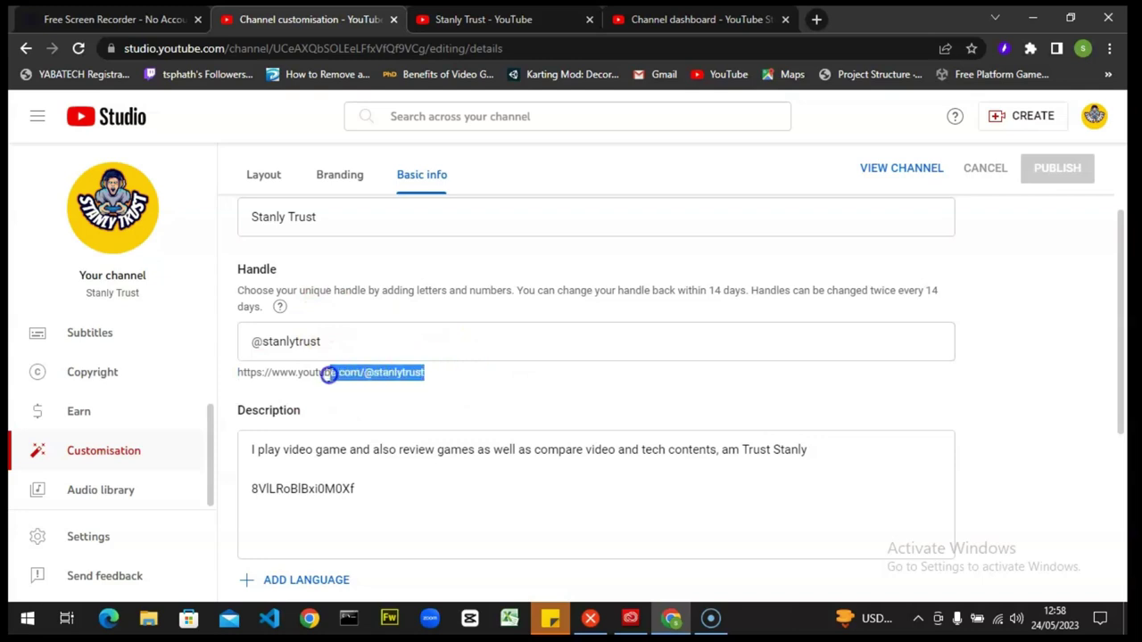
Scroll down to the Channel URL containing the channel ID, then back up.
scroll(525, 467, down, 3)
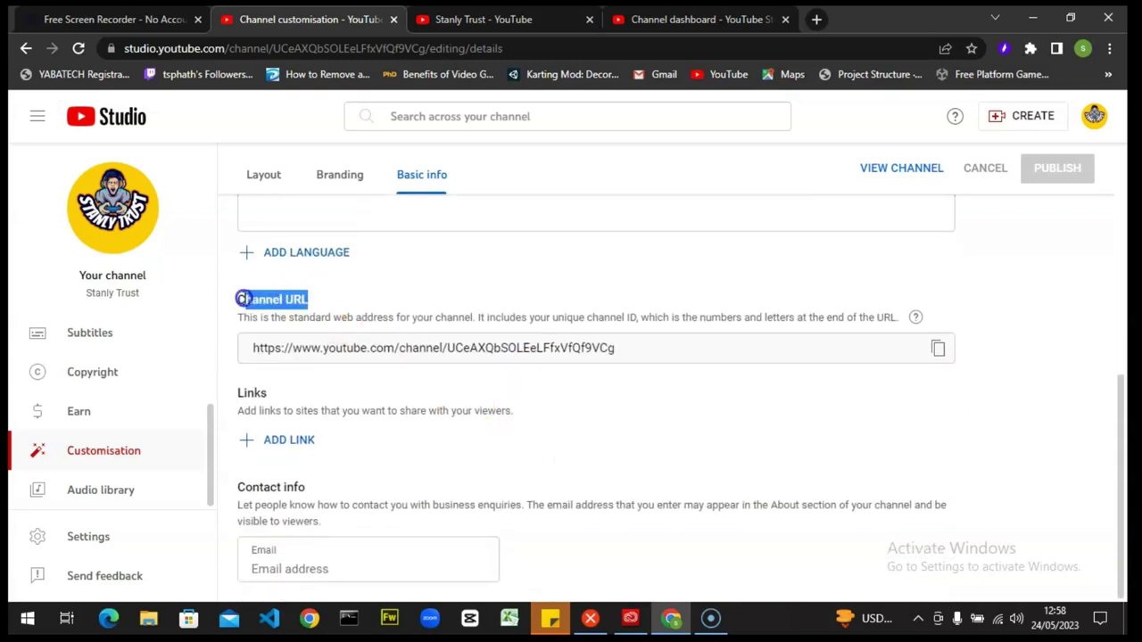
click(369, 294)
scroll(476, 287, up, 5)
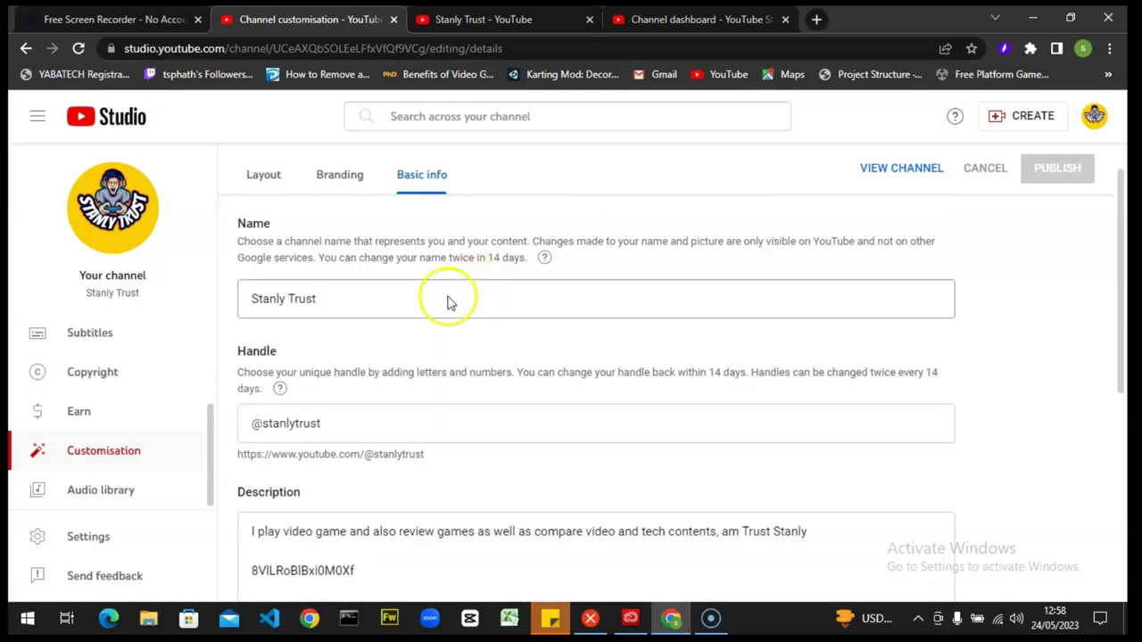